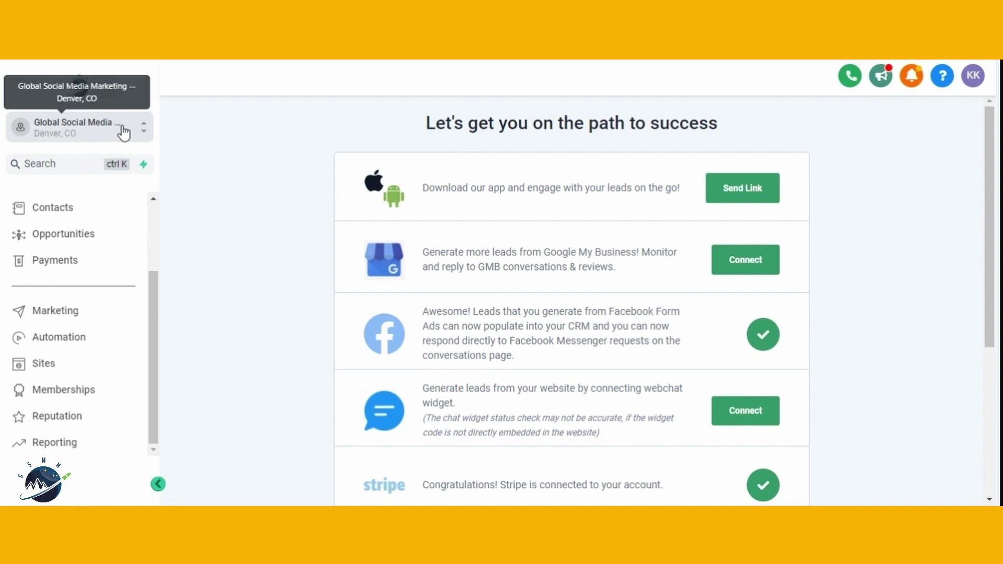
Step: Pick Avvio Solar from the sub-account switcher at the top of the sidebar
{"action": "left_click", "coordinate": [123, 131]}
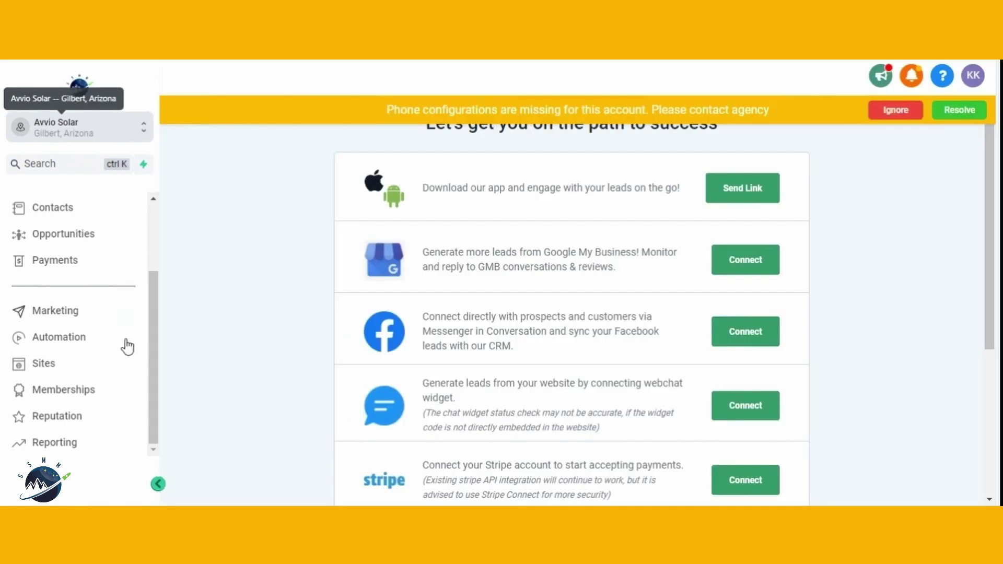
Step: Review Avvio Solar's $14.99/month WordPress hosting checkout from Sites > WordPress
{"action": "left_click", "coordinate": [43, 362]}
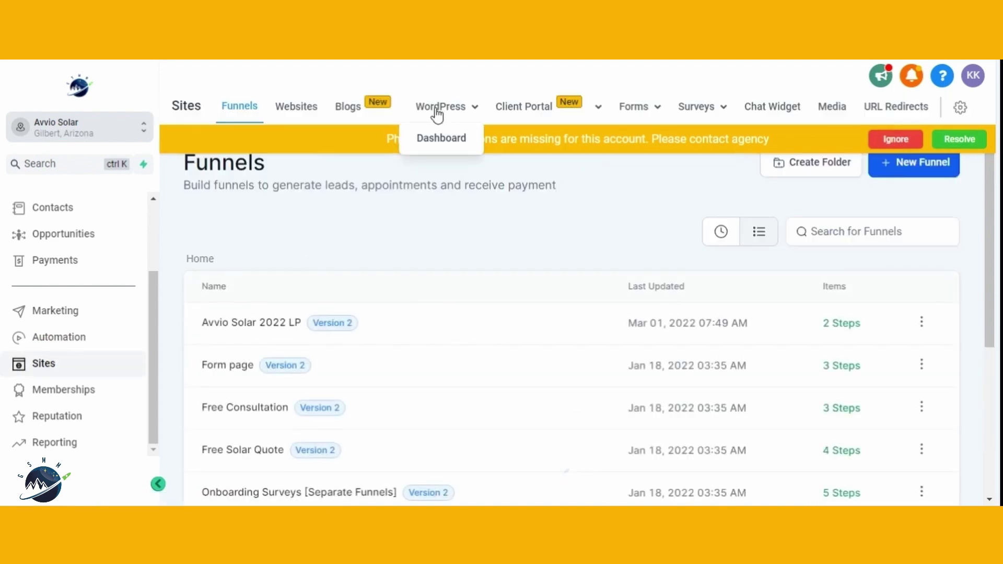
{"action": "left_click", "coordinate": [460, 105]}
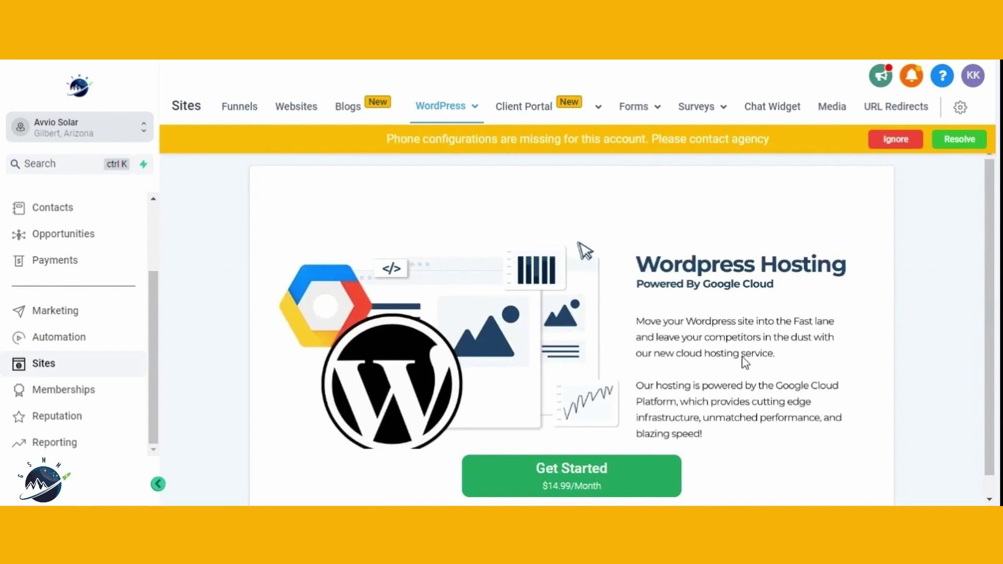
{"action": "scroll", "coordinate": [746, 362], "scroll_direction": "down", "scroll_amount": 1}
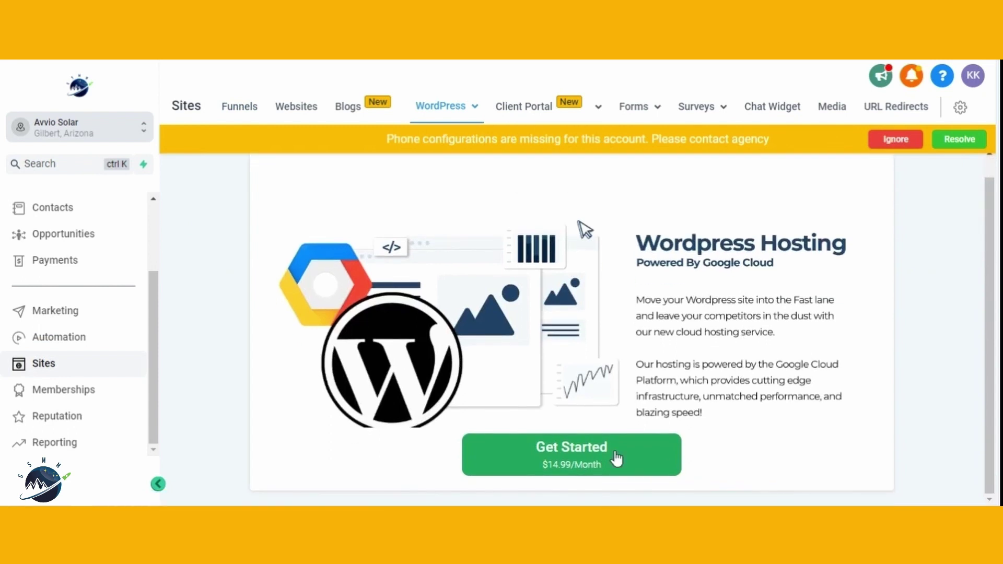
{"action": "left_click", "coordinate": [585, 461]}
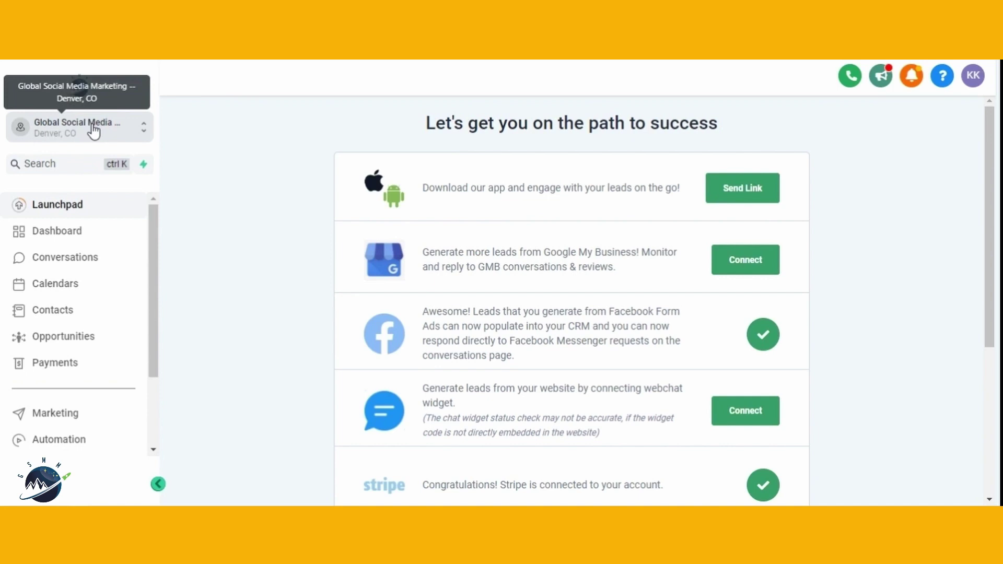
Step: Go to Sites > WordPress in the Global Social Media Marketing account
{"action": "scroll", "coordinate": [101, 331], "scroll_direction": "down", "scroll_amount": 2}
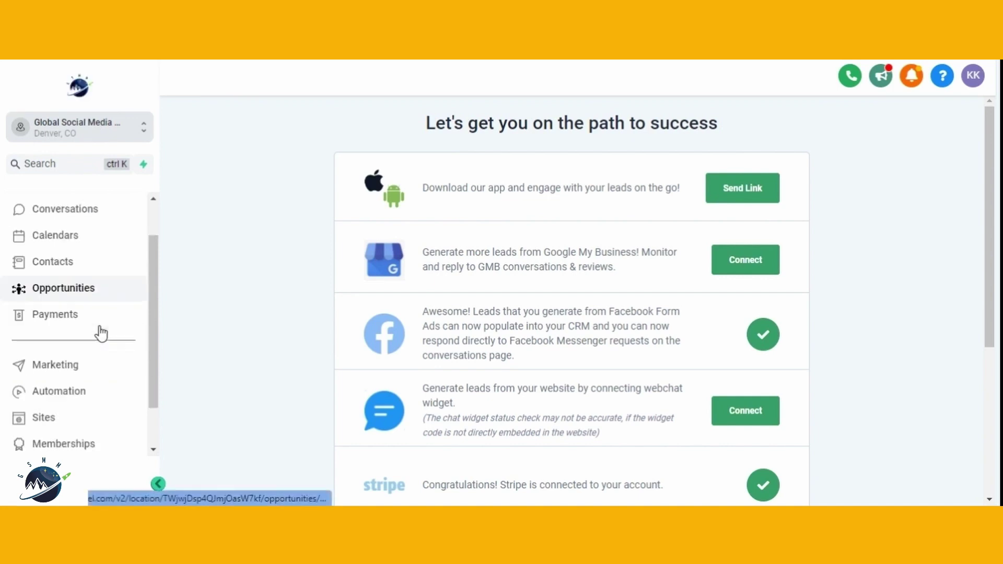
{"action": "left_click", "coordinate": [43, 368]}
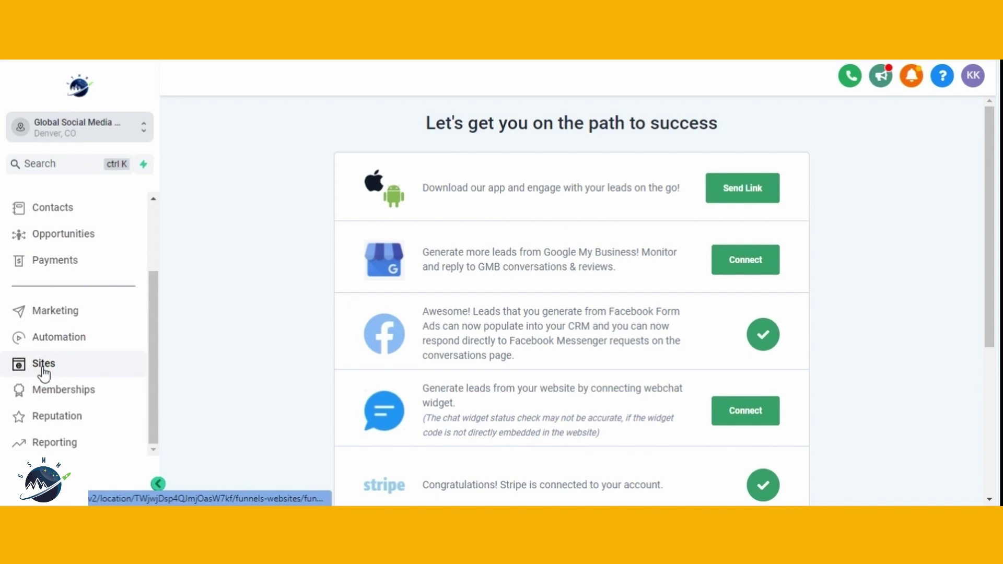
{"action": "mouse_move", "coordinate": [448, 111]}
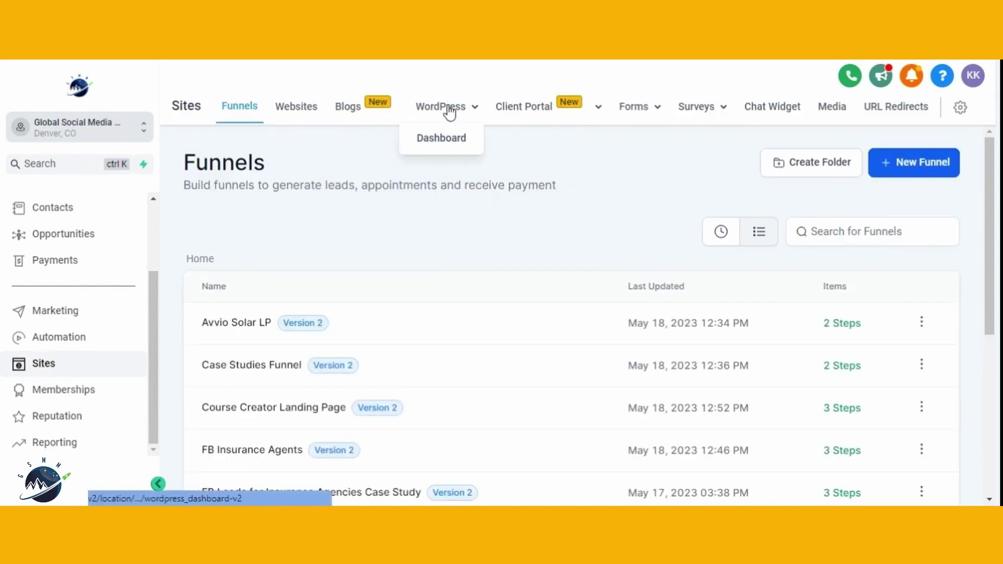
{"action": "left_click", "coordinate": [448, 110]}
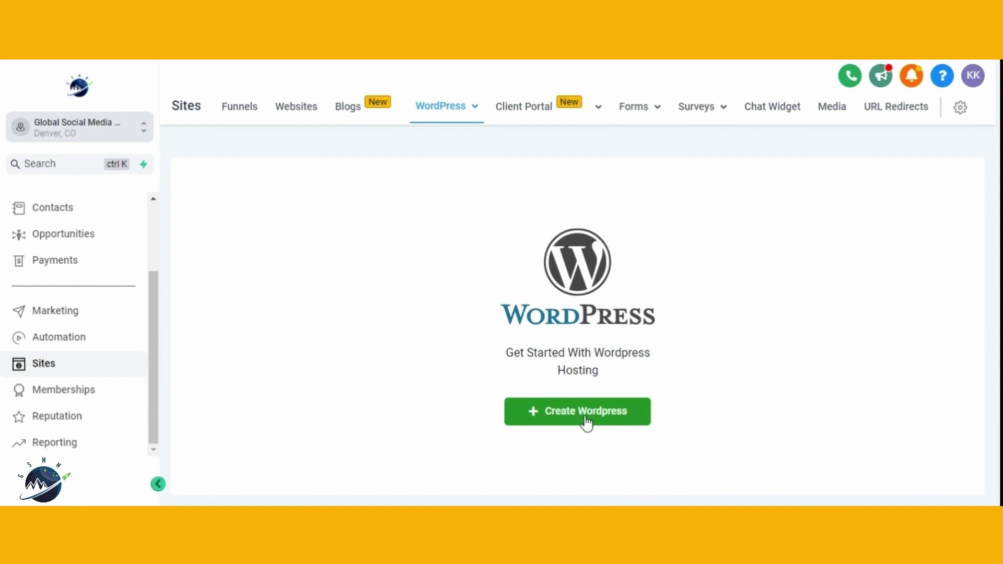
Step: Start a new WordPress site and name it 'Roofing Markeitng Company'
{"action": "left_click", "coordinate": [555, 418]}
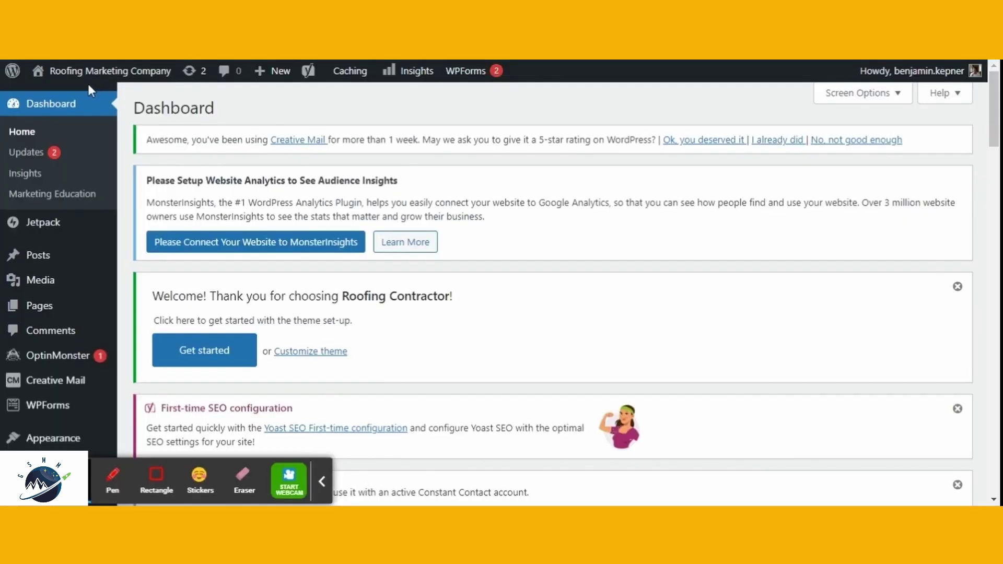
{"action": "mouse_move", "coordinate": [79, 81]}
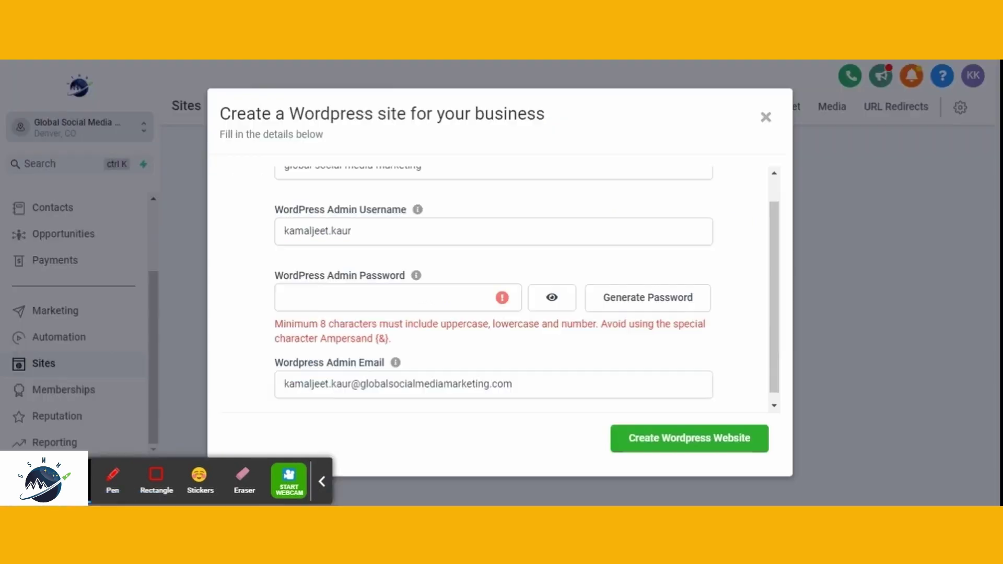
{"action": "scroll", "coordinate": [217, 191], "scroll_direction": "up", "scroll_amount": 1}
{"action": "type", "text": "Roofing Marke"}
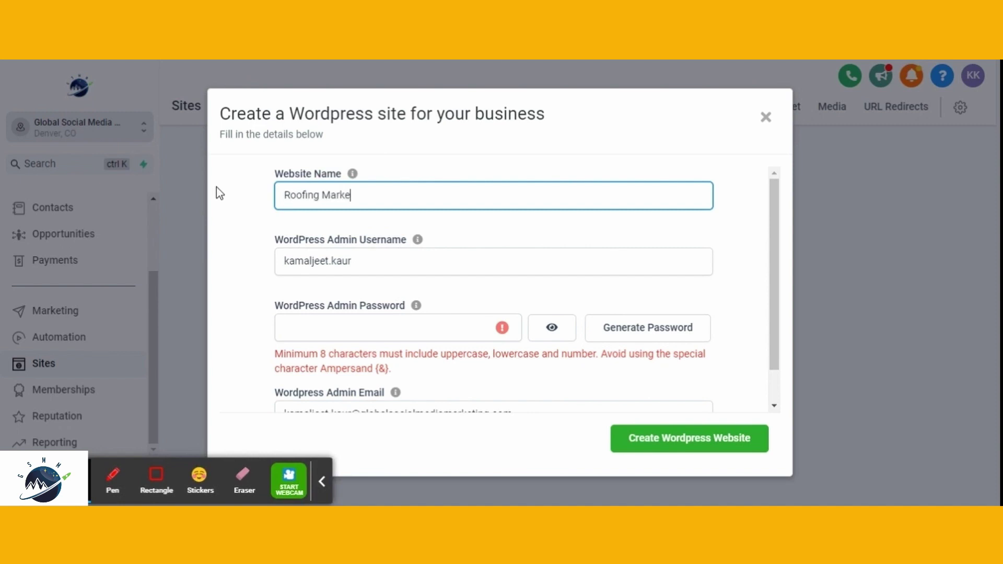
{"action": "type", "text": "itng Company"}
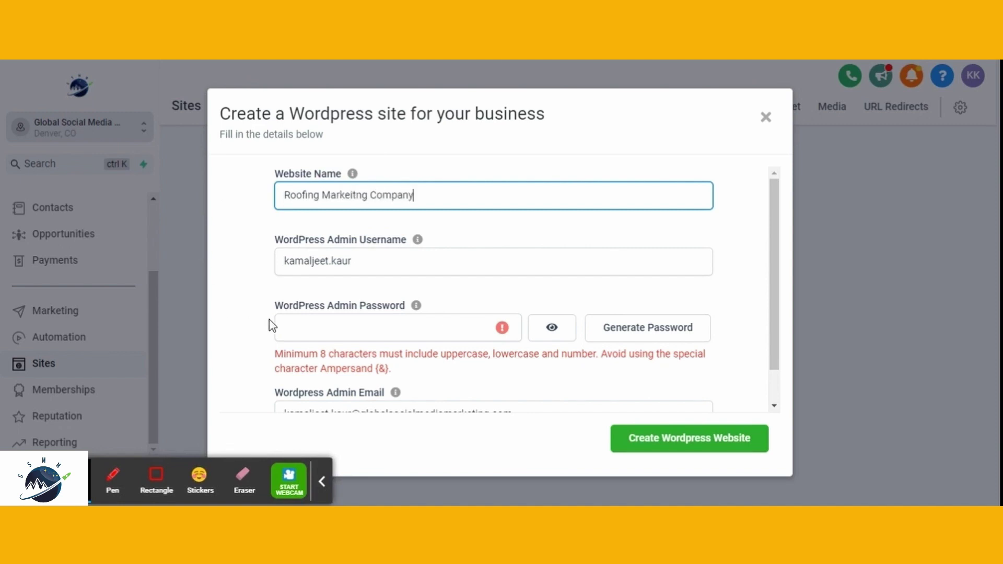
Step: Generate a strong admin password and create the WordPress website
{"action": "scroll", "coordinate": [271, 324], "scroll_direction": "down", "scroll_amount": 1}
{"action": "left_click", "coordinate": [487, 284]}
{"action": "left_click", "coordinate": [632, 294]}
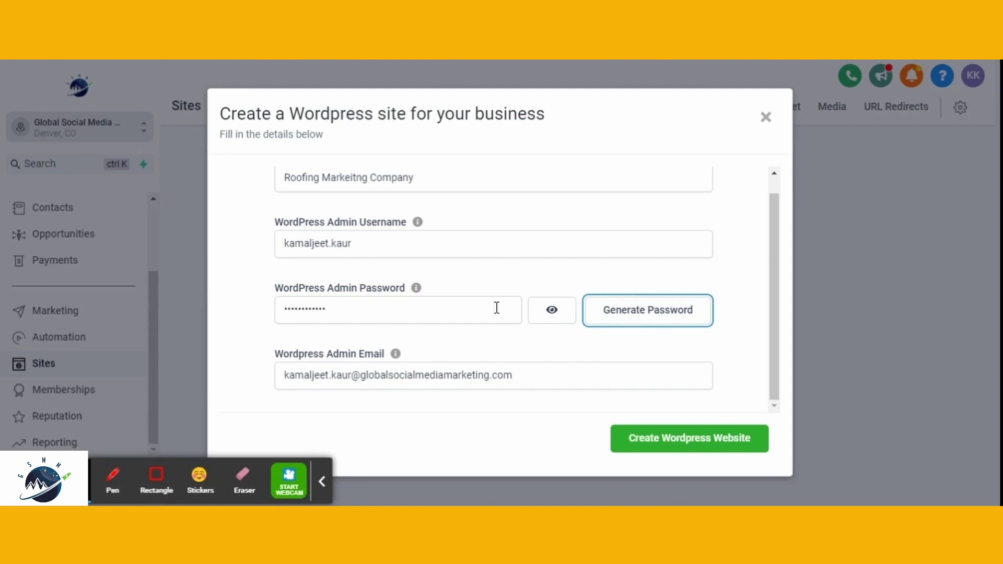
{"action": "scroll", "coordinate": [635, 331], "scroll_direction": "up", "scroll_amount": 1}
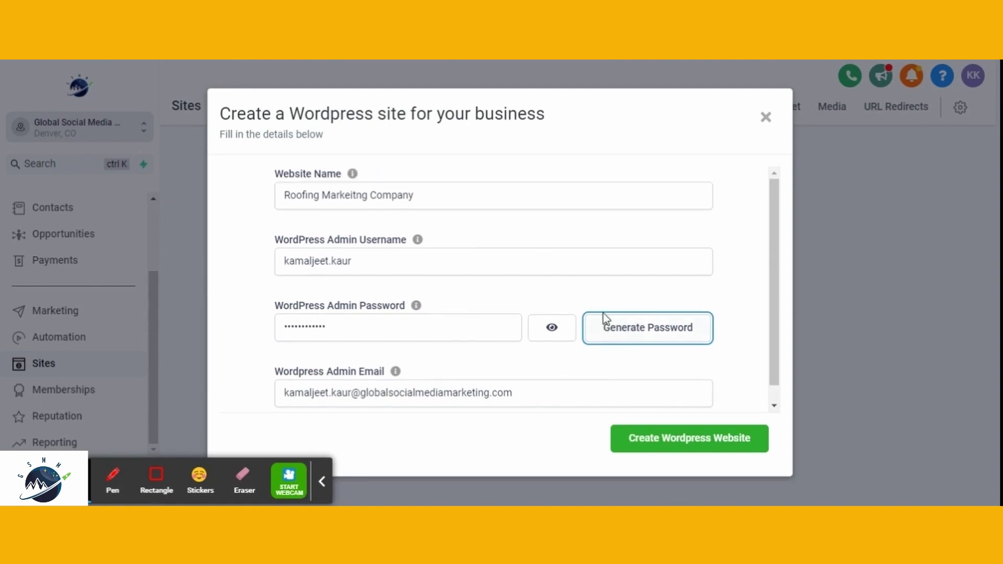
{"action": "scroll", "coordinate": [624, 285], "scroll_direction": "down", "scroll_amount": 1}
{"action": "left_click", "coordinate": [728, 447]}
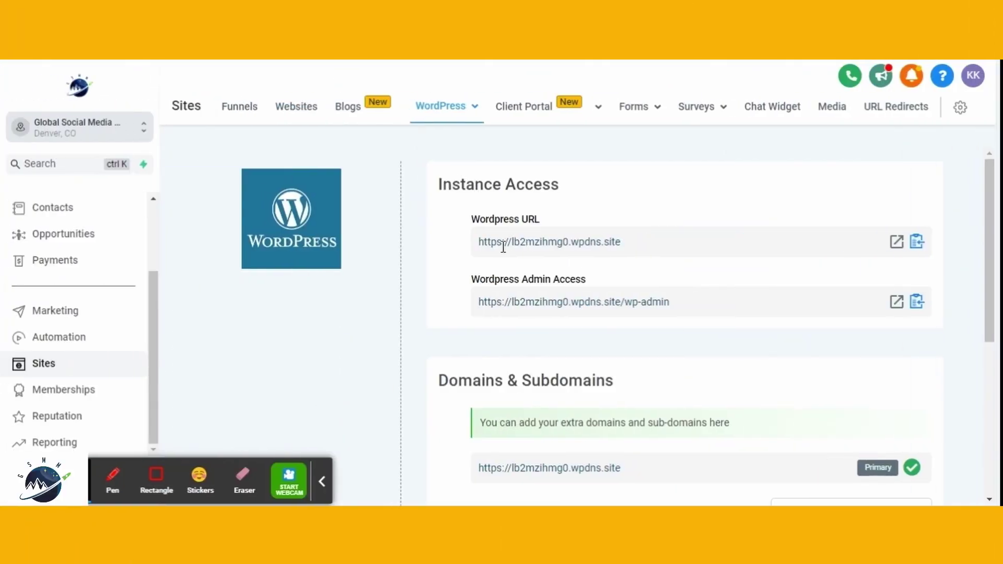
{"action": "left_click_drag", "start_coordinate": [481, 242], "coordinate": [654, 233]}
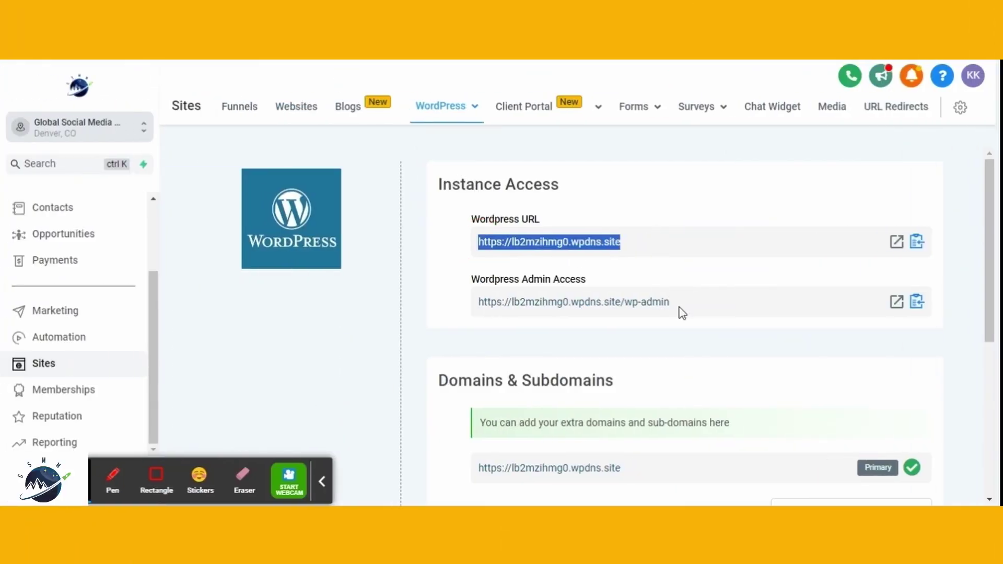
{"action": "left_click_drag", "start_coordinate": [681, 312], "coordinate": [446, 311]}
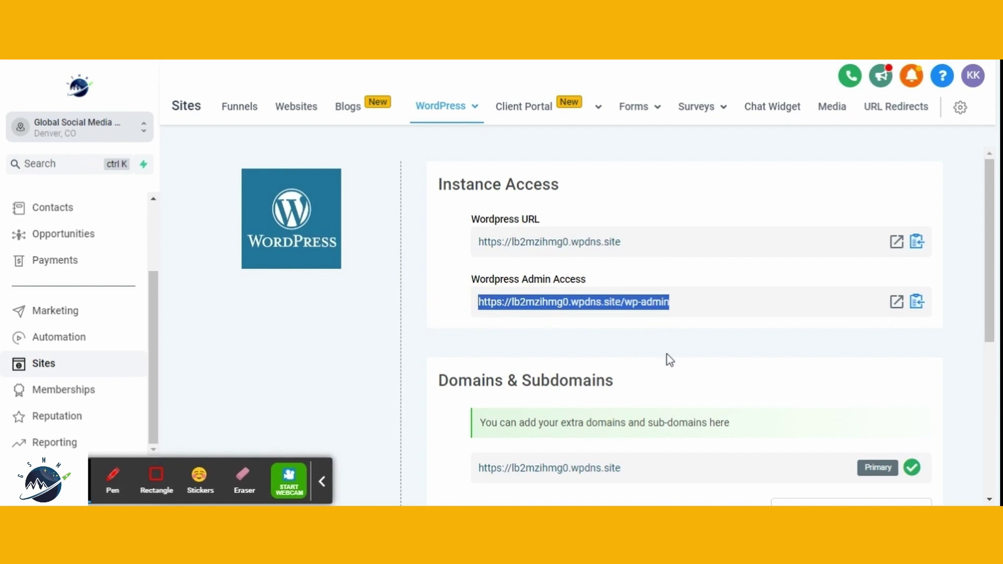
{"action": "scroll", "coordinate": [670, 359], "scroll_direction": "down", "scroll_amount": 3}
{"action": "left_click_drag", "start_coordinate": [438, 209], "coordinate": [643, 210]}
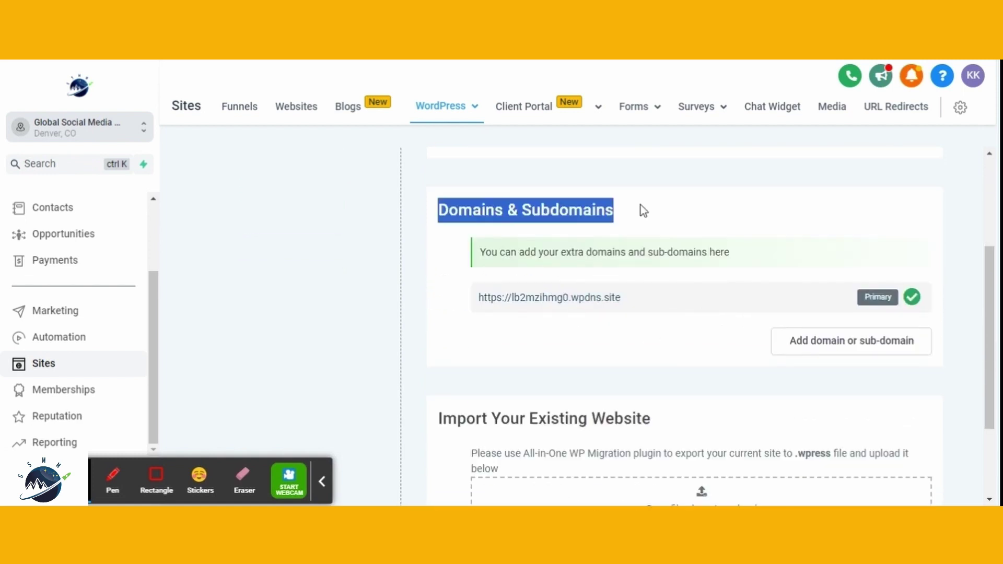
Step: Add roofingmarketingcompany.com as the site's domain and review its required TXT and A records
{"action": "left_click", "coordinate": [825, 344]}
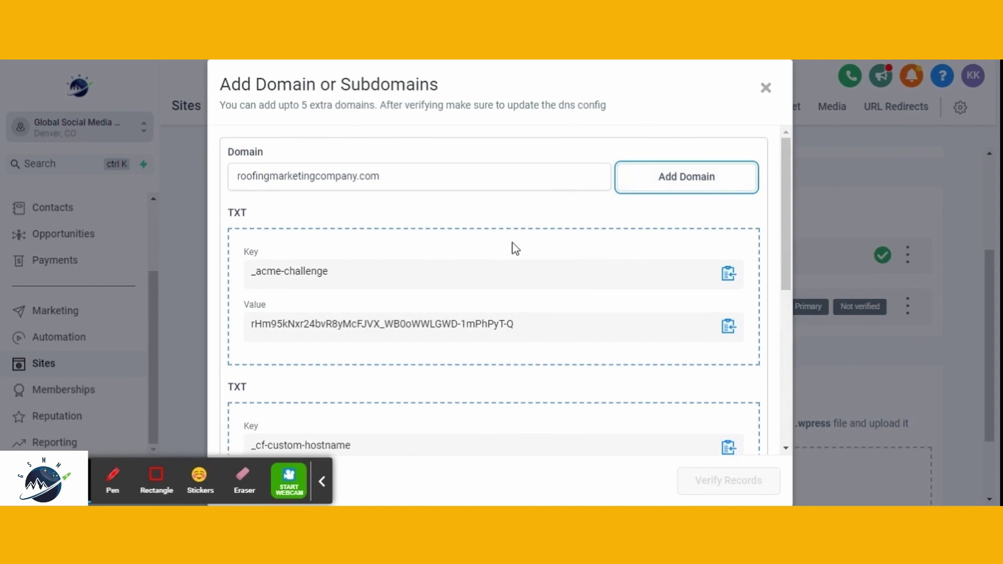
{"action": "scroll", "coordinate": [524, 252], "scroll_direction": "down", "scroll_amount": 5}
{"action": "scroll", "coordinate": [466, 242], "scroll_direction": "up", "scroll_amount": 3}
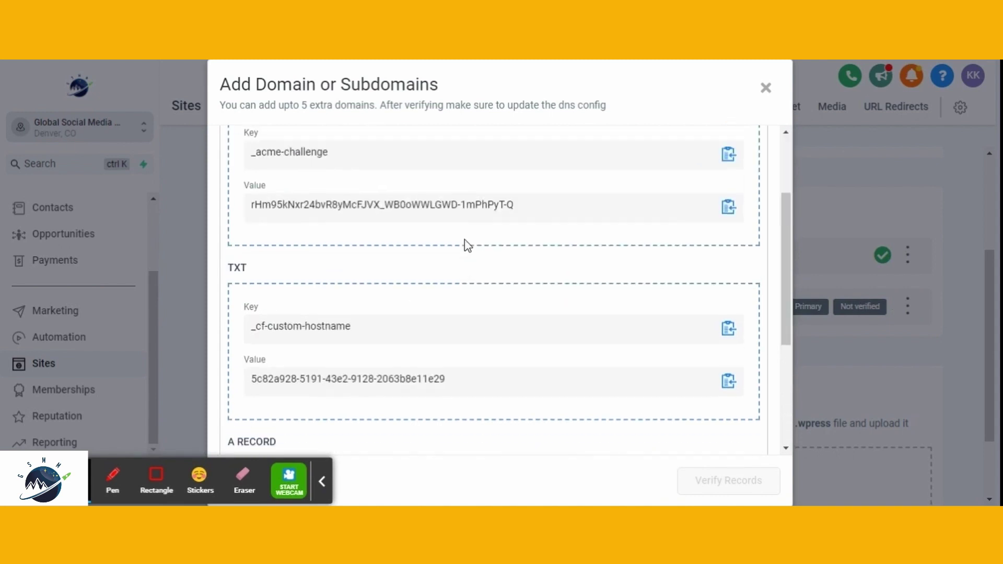
{"action": "scroll", "coordinate": [465, 243], "scroll_direction": "down", "scroll_amount": 4}
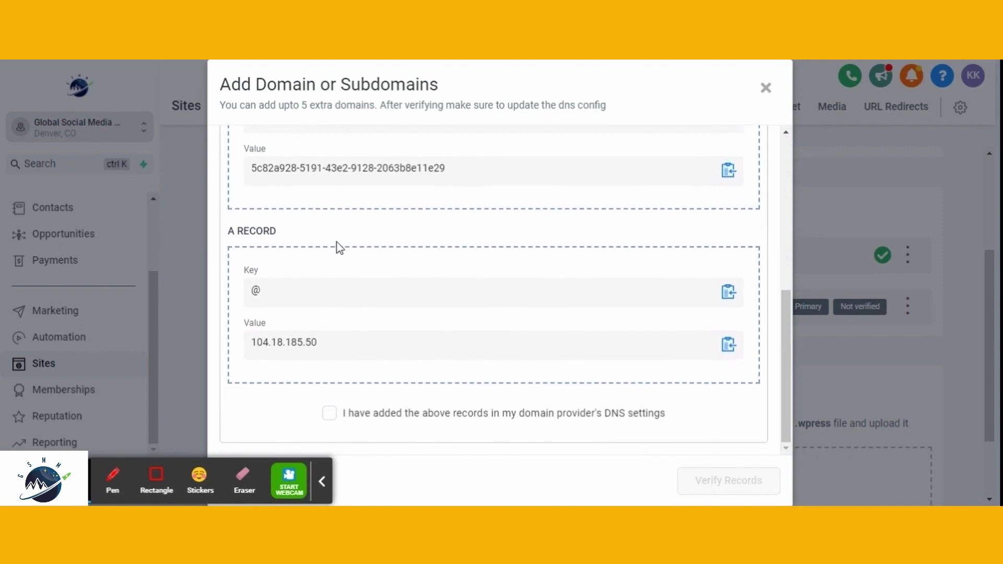
{"action": "scroll", "coordinate": [338, 247], "scroll_direction": "up", "scroll_amount": 4}
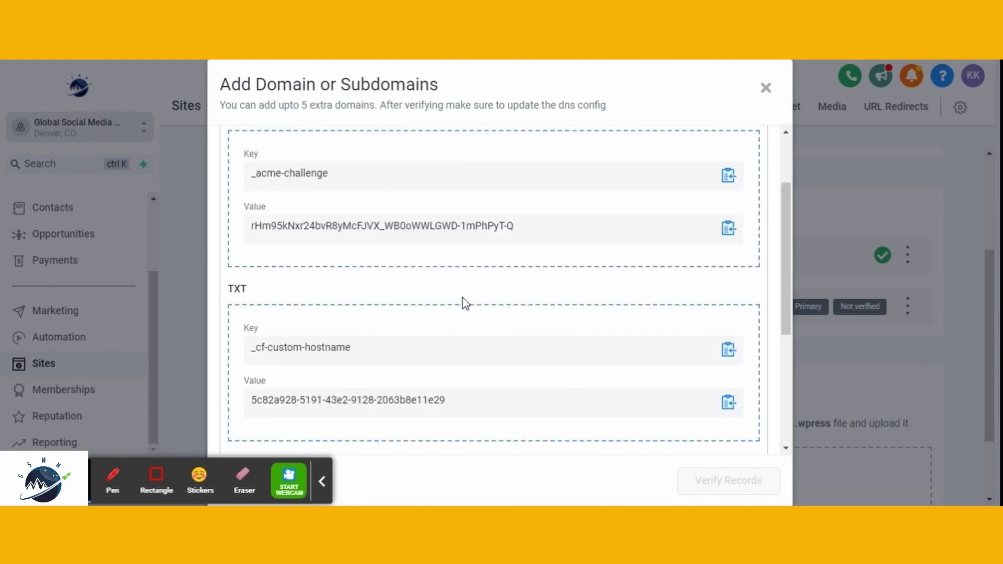
{"action": "scroll", "coordinate": [464, 301], "scroll_direction": "down", "scroll_amount": 4}
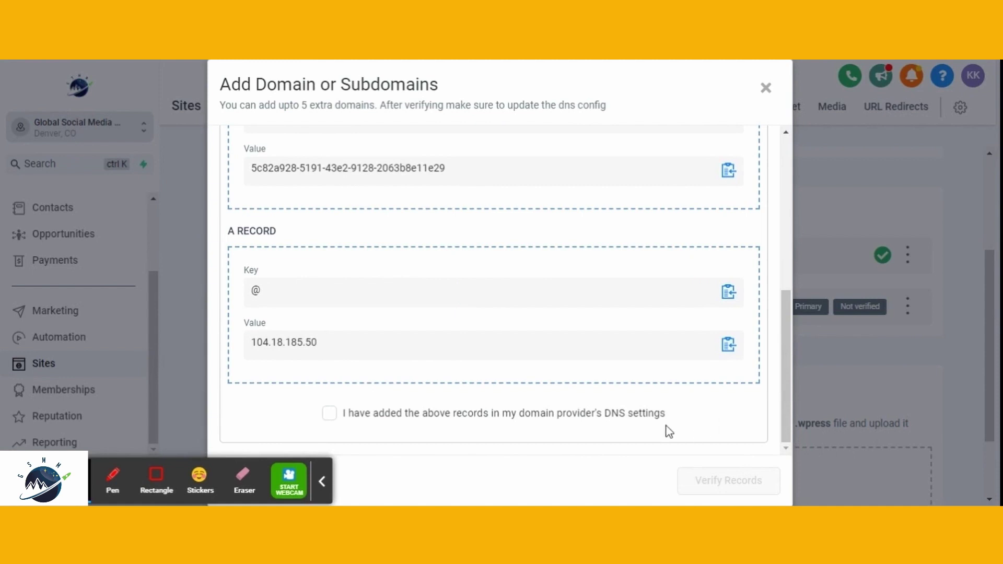
{"action": "left_click_drag", "start_coordinate": [666, 415], "coordinate": [604, 417]}
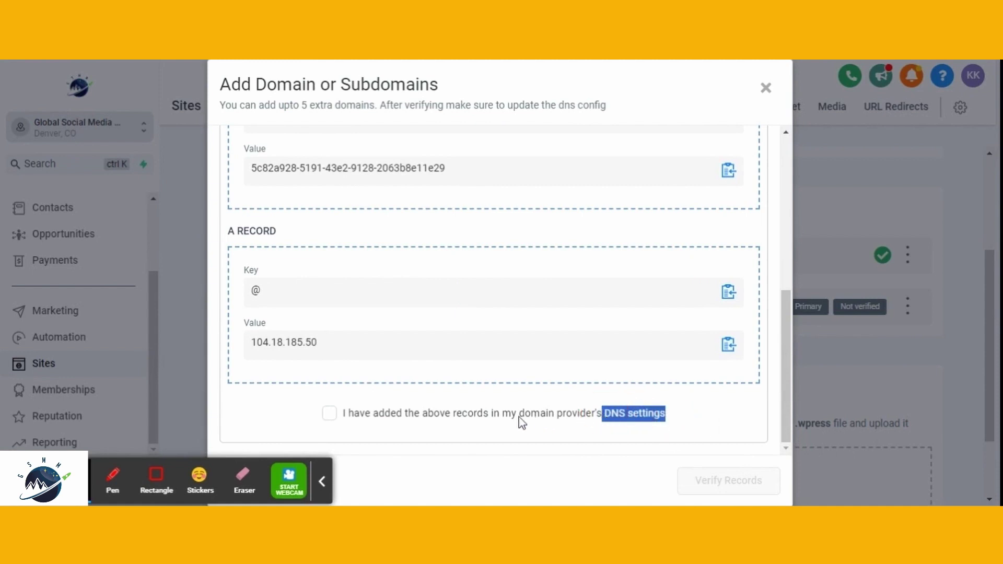
{"action": "left_click_drag", "start_coordinate": [516, 419], "coordinate": [599, 415]}
{"action": "scroll", "coordinate": [599, 414], "scroll_direction": "up", "scroll_amount": 3}
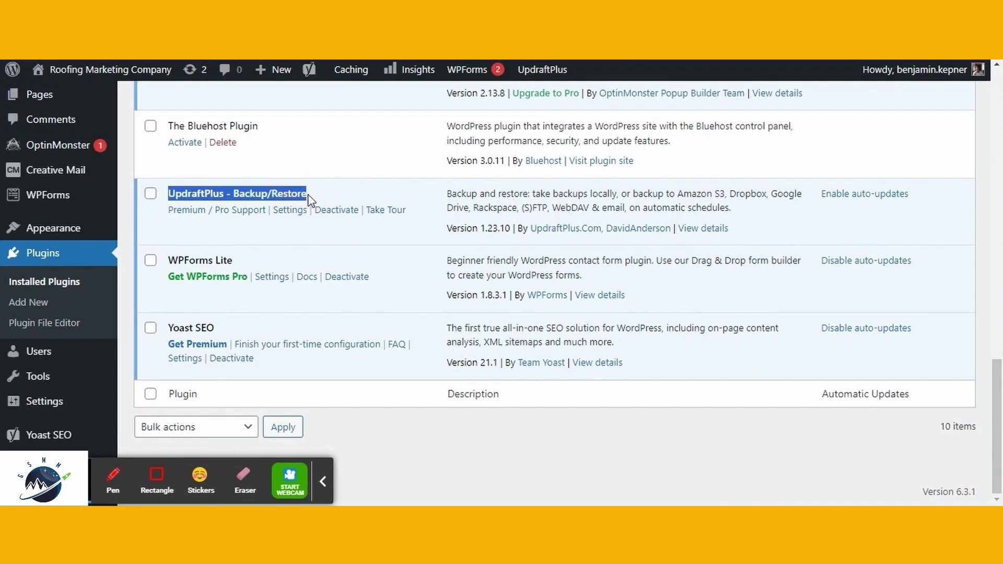
Step: Open UpdraftPlus settings showing manual file and database schedules with Google Drive storage
{"action": "left_click", "coordinate": [291, 214]}
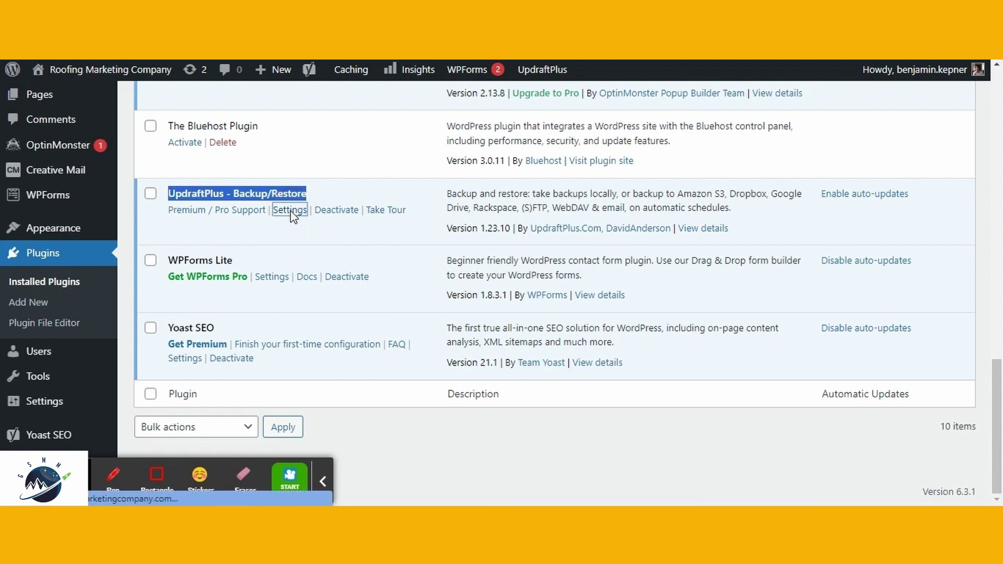
{"action": "scroll", "coordinate": [512, 284], "scroll_direction": "down", "scroll_amount": 4}
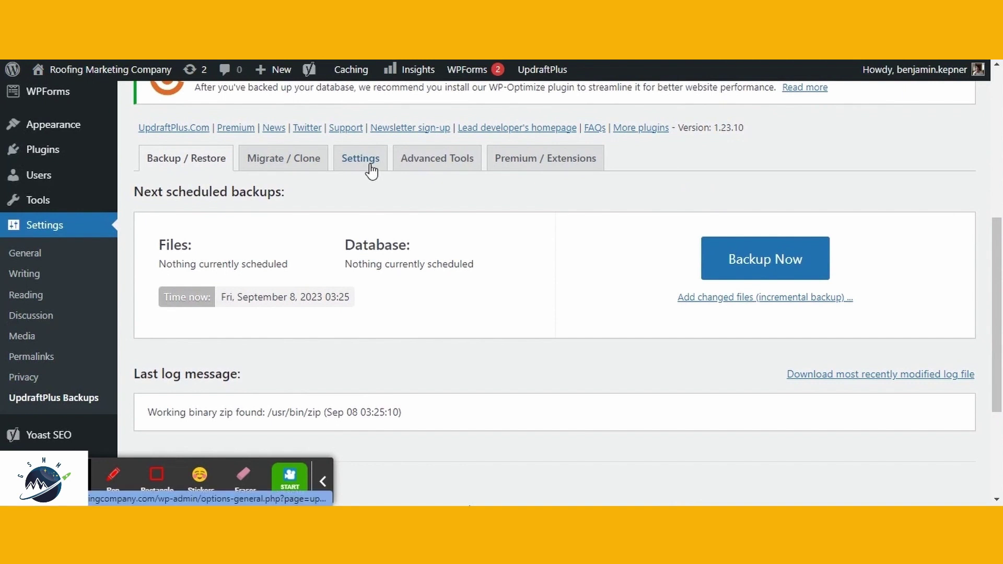
{"action": "left_click", "coordinate": [370, 167]}
{"action": "scroll", "coordinate": [621, 303], "scroll_direction": "down", "scroll_amount": 5}
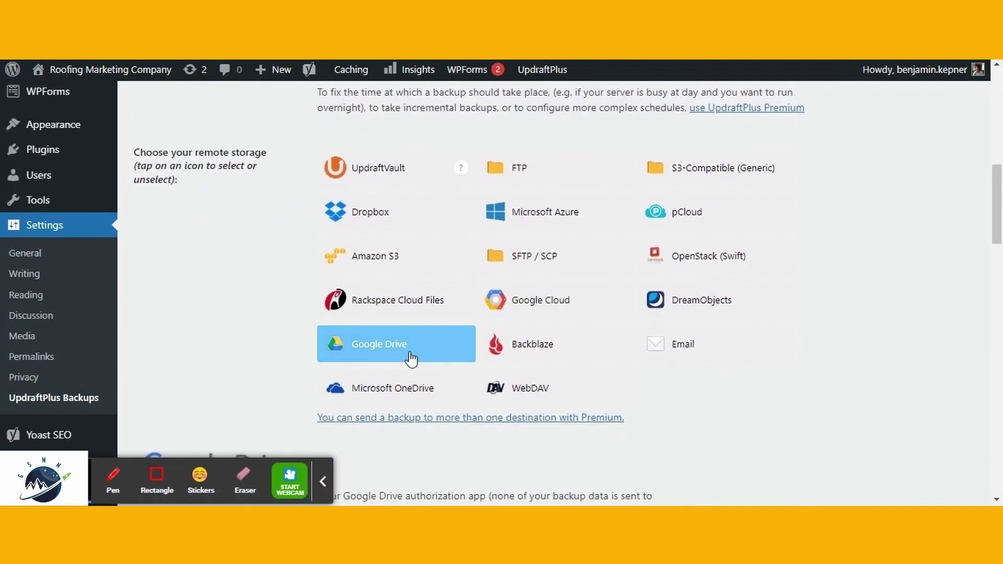
{"action": "scroll", "coordinate": [410, 358], "scroll_direction": "down", "scroll_amount": 1}
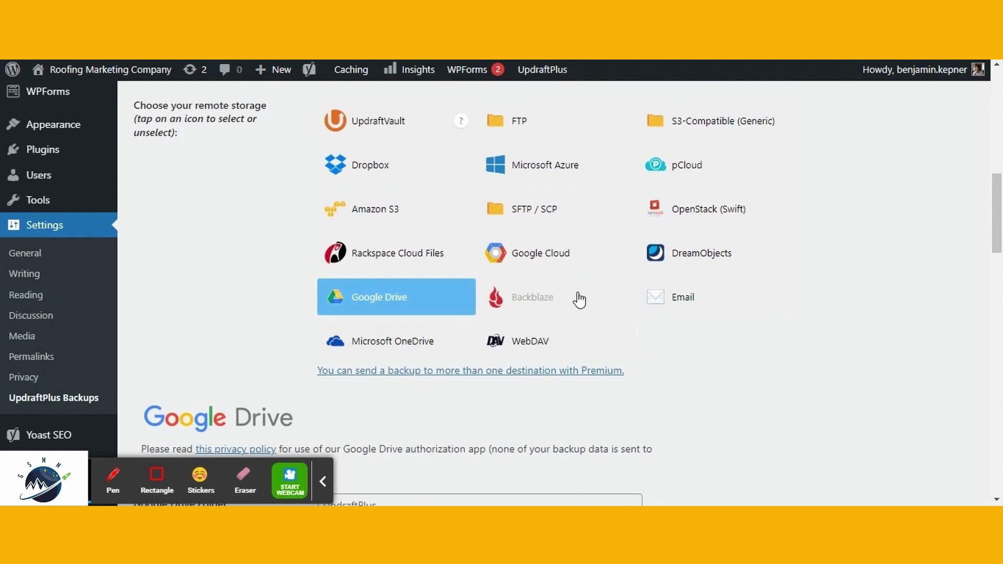
{"action": "scroll", "coordinate": [579, 299], "scroll_direction": "up", "scroll_amount": 5}
{"action": "scroll", "coordinate": [851, 302], "scroll_direction": "down", "scroll_amount": 20}
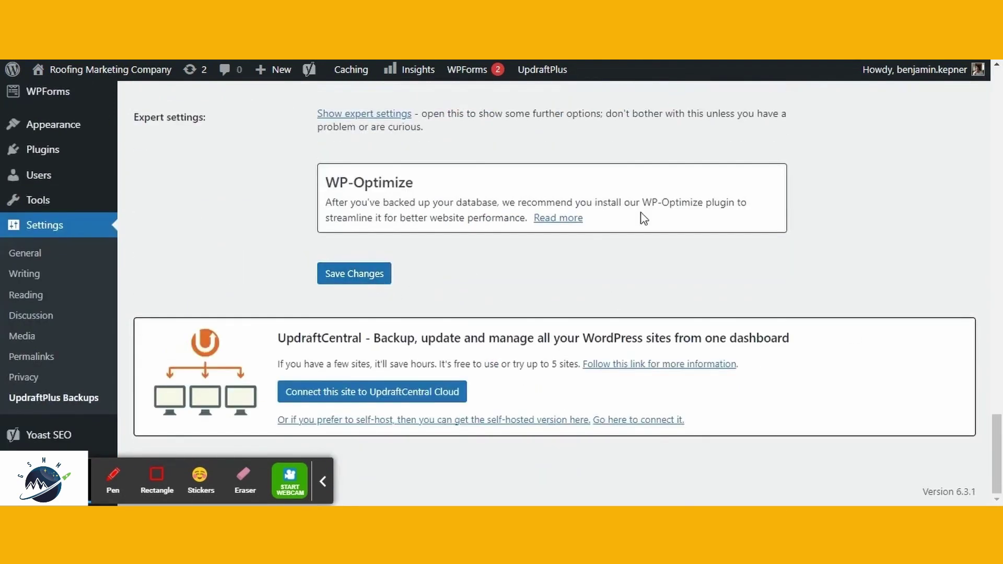
{"action": "scroll", "coordinate": [673, 211], "scroll_direction": "up", "scroll_amount": 20}
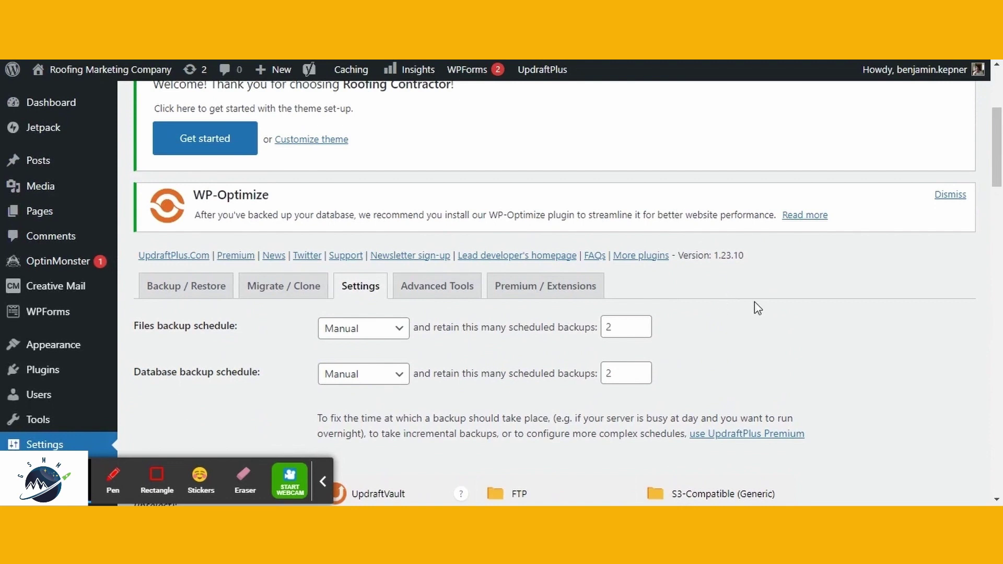
Step: Check Backup / Restore's Existing backups, which lists only the Sep 08, 2023 backup
{"action": "left_click", "coordinate": [218, 302]}
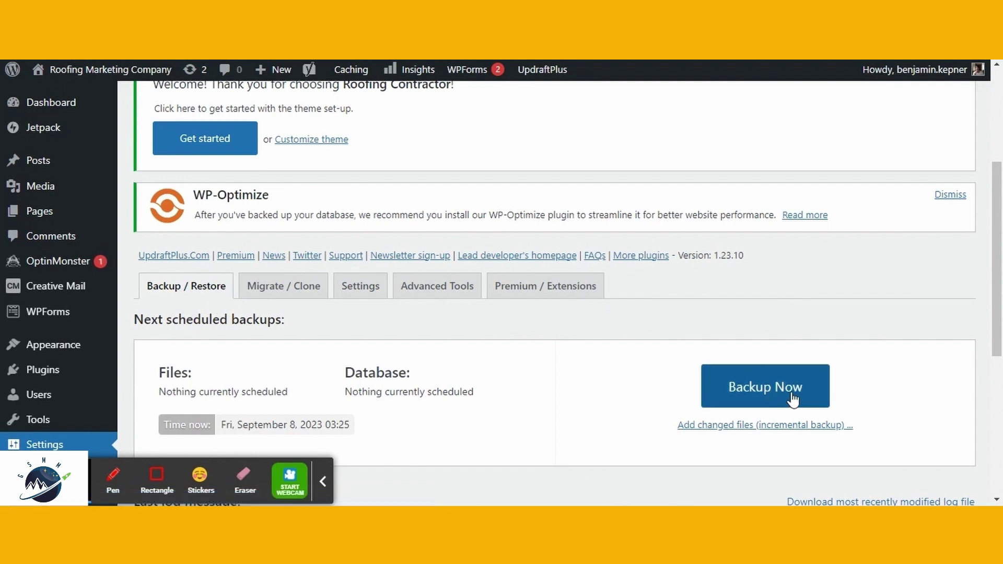
{"action": "scroll", "coordinate": [793, 399], "scroll_direction": "down", "scroll_amount": 5}
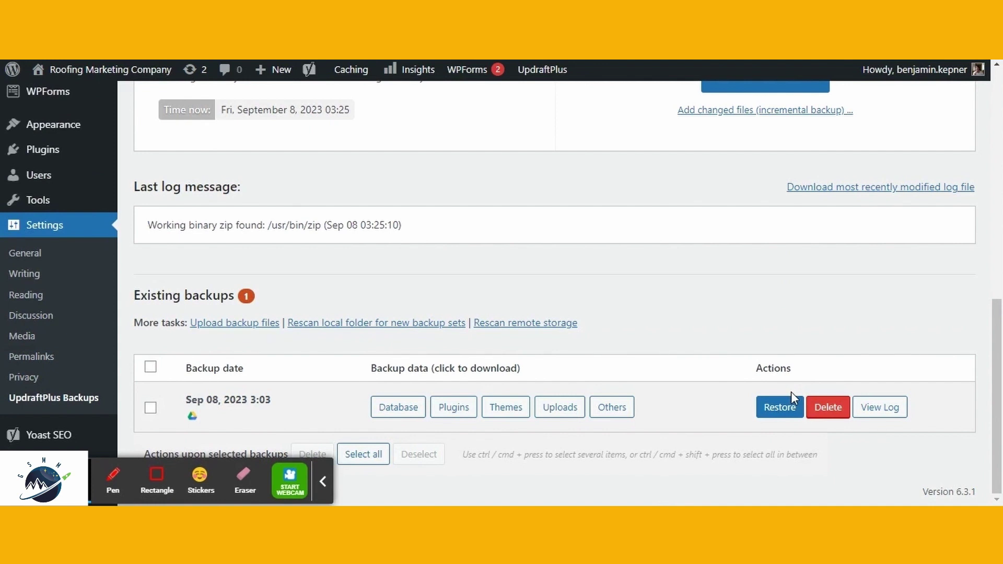
{"action": "scroll", "coordinate": [793, 400], "scroll_direction": "down", "scroll_amount": 2}
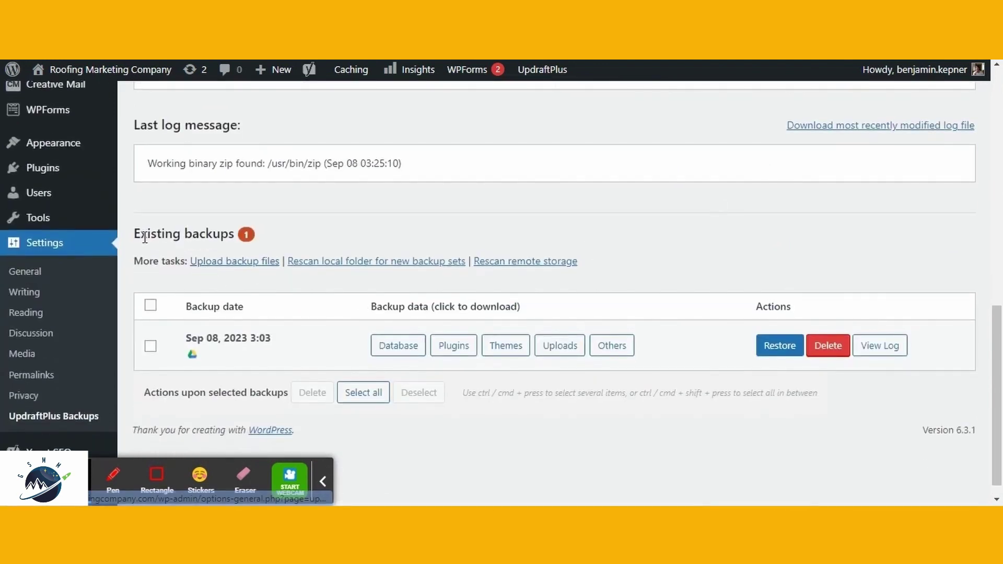
{"action": "left_click_drag", "start_coordinate": [131, 235], "coordinate": [247, 233]}
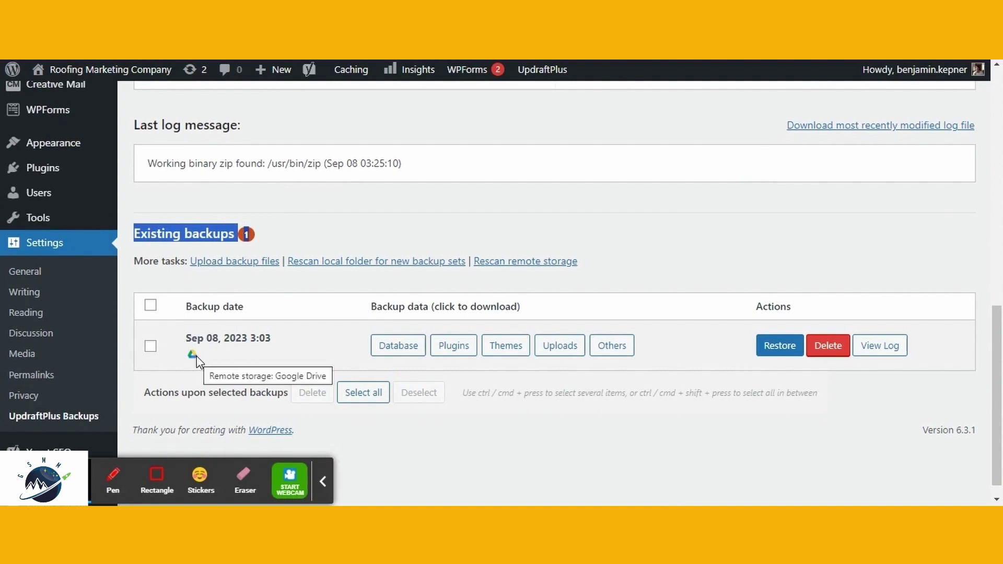
{"action": "scroll", "coordinate": [291, 312], "scroll_direction": "up", "scroll_amount": 1}
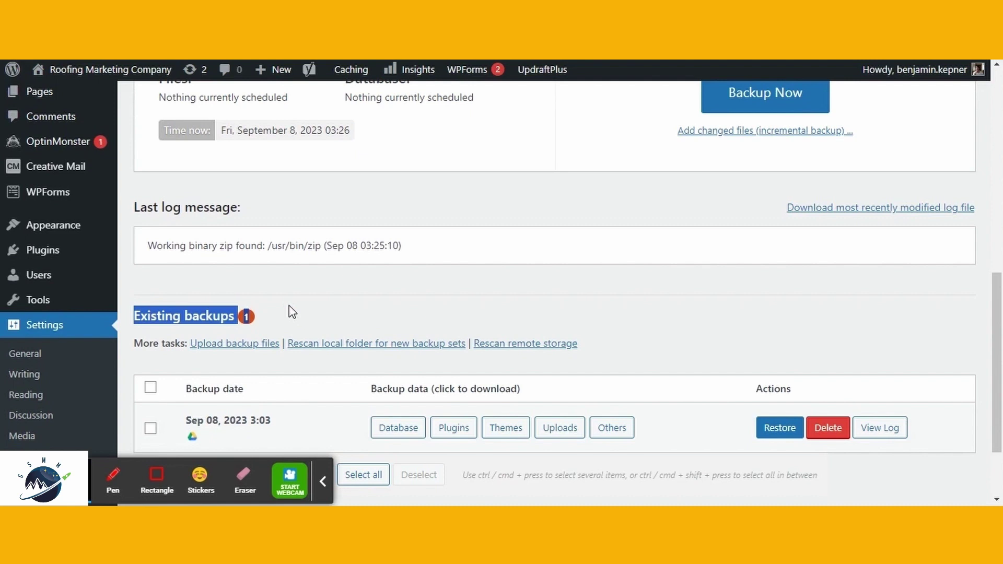
{"action": "left_click", "coordinate": [292, 312]}
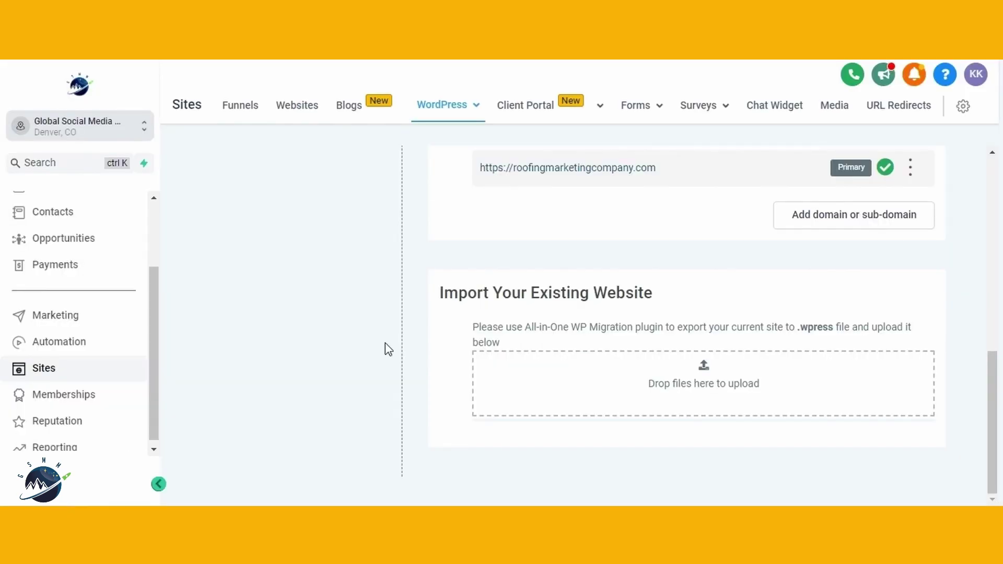
{"action": "left_click_drag", "start_coordinate": [522, 326], "coordinate": [665, 324]}
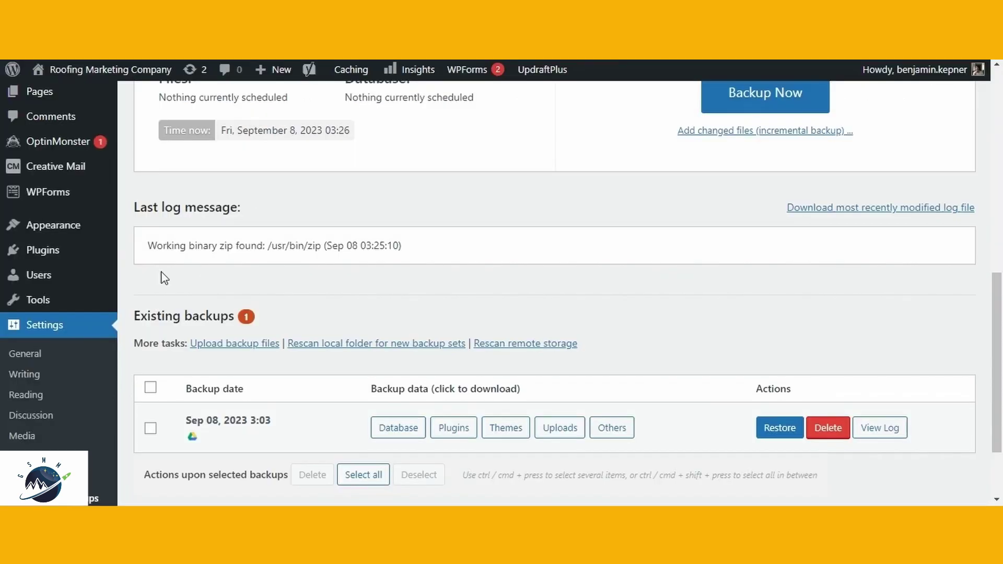
{"action": "mouse_move", "coordinate": [45, 261]}
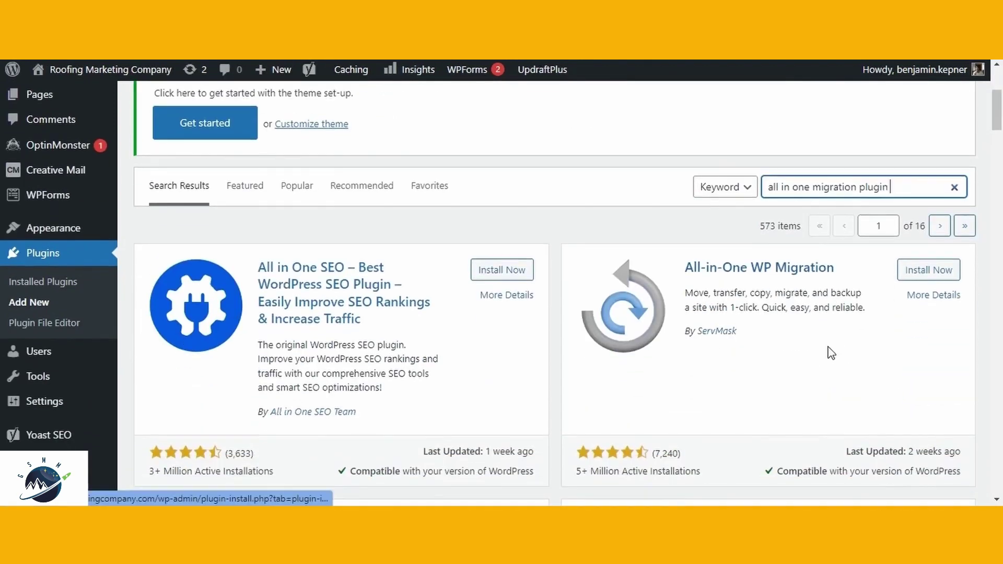
Step: Install and activate All-in-One WP Migration by ServMask from the search results
{"action": "left_click_drag", "start_coordinate": [577, 259], "coordinate": [951, 419]}
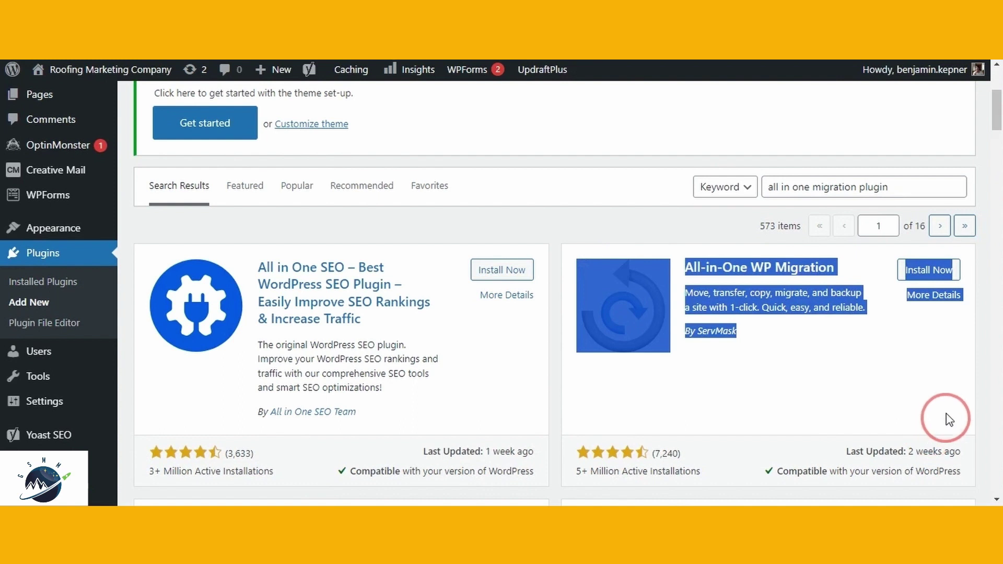
{"action": "left_click", "coordinate": [956, 356]}
{"action": "left_click", "coordinate": [941, 271]}
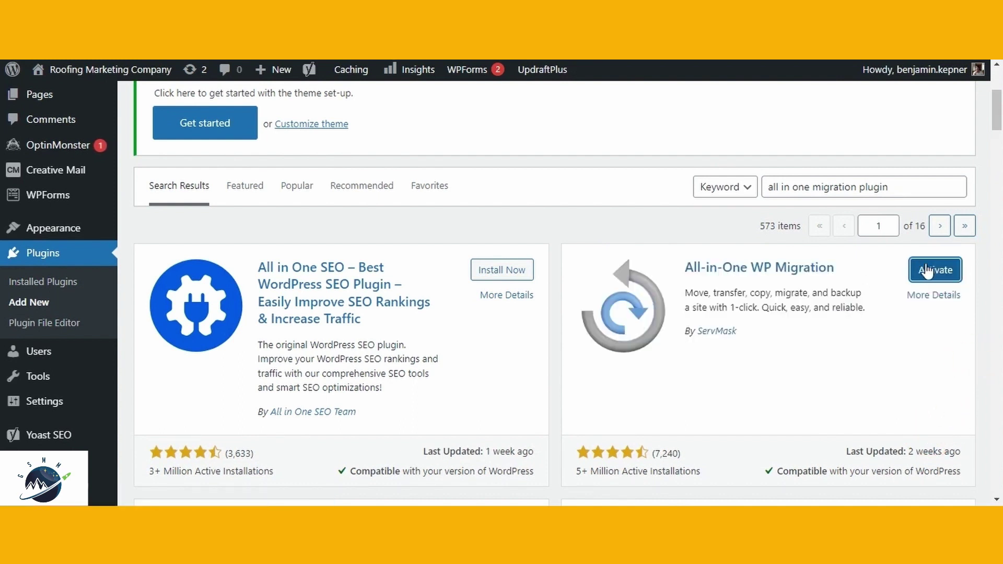
{"action": "left_click", "coordinate": [935, 270]}
Step: Export the whole site to File from All-in-One WP Migration > Export
{"action": "scroll", "coordinate": [459, 335], "scroll_direction": "down", "scroll_amount": 3}
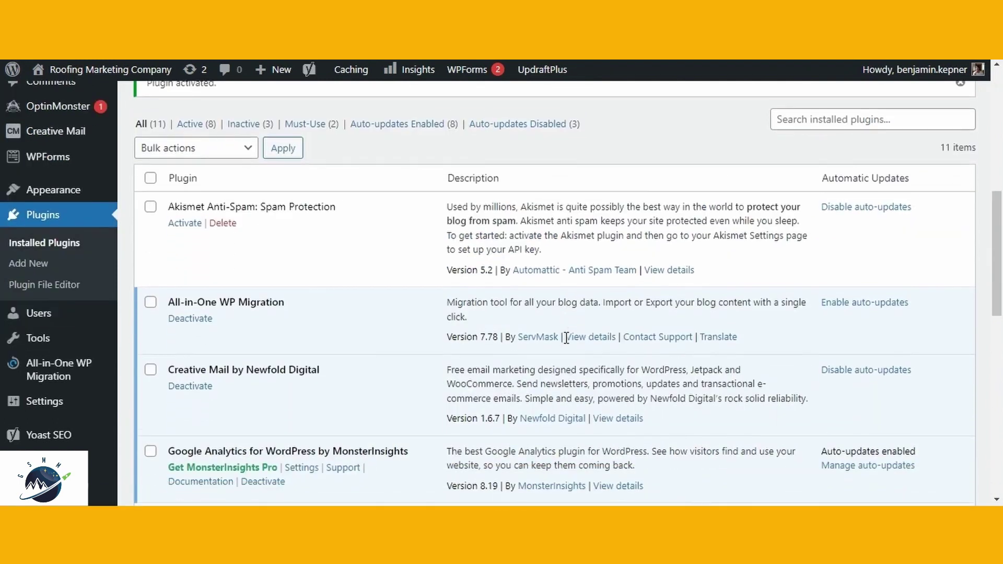
{"action": "mouse_move", "coordinate": [61, 383]}
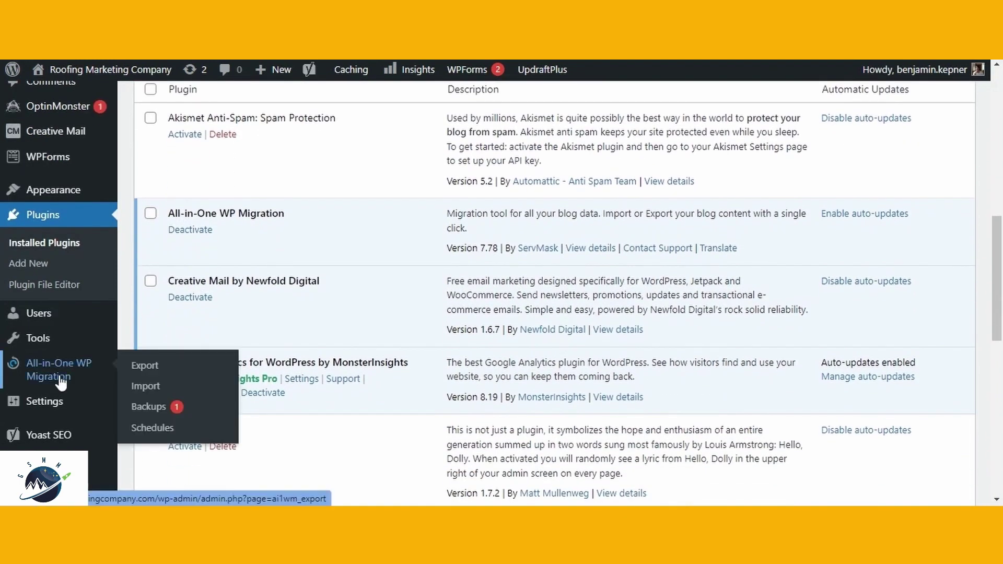
{"action": "left_click", "coordinate": [152, 369]}
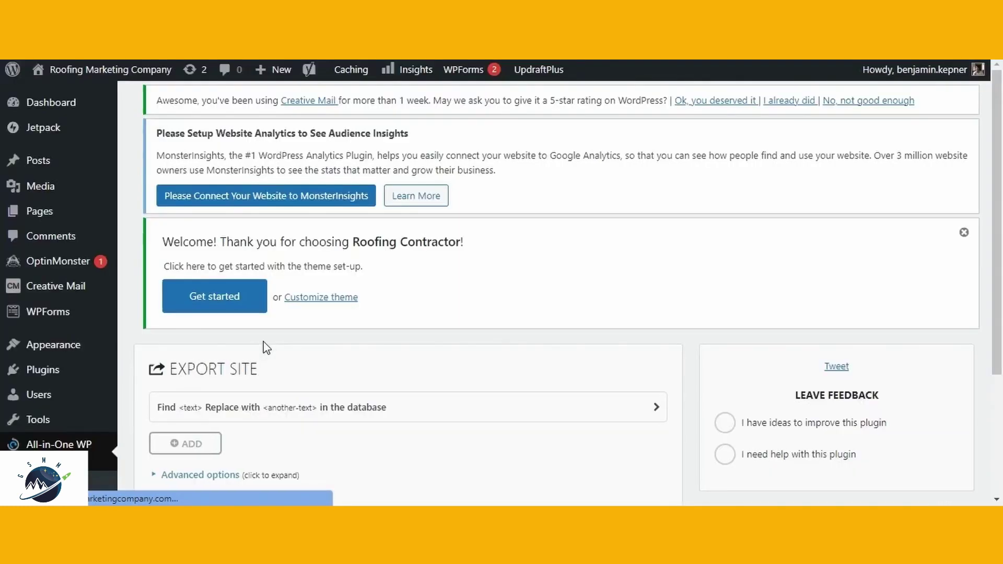
{"action": "scroll", "coordinate": [264, 346], "scroll_direction": "down", "scroll_amount": 3}
{"action": "left_click", "coordinate": [251, 339]}
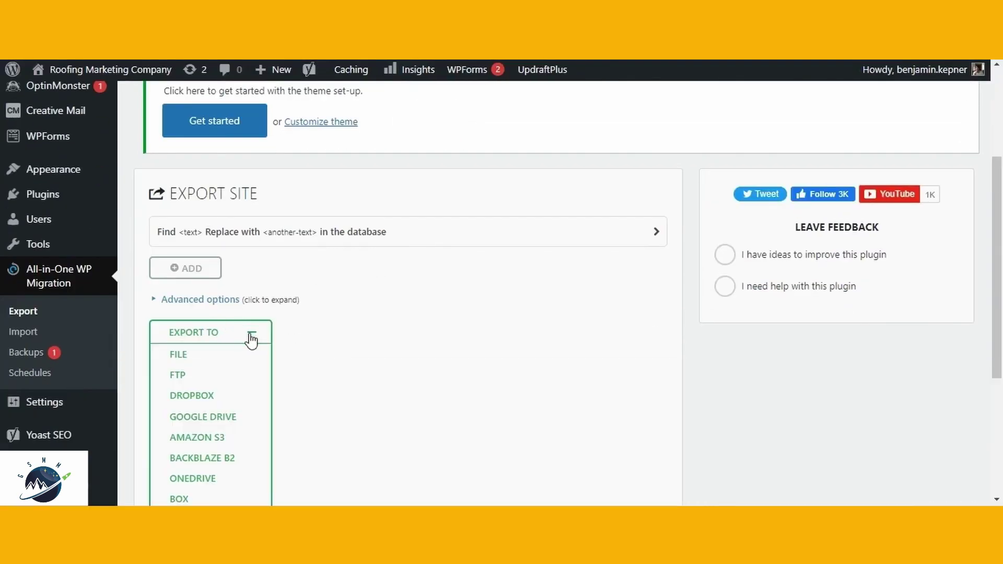
{"action": "scroll", "coordinate": [251, 340], "scroll_direction": "down", "scroll_amount": 1}
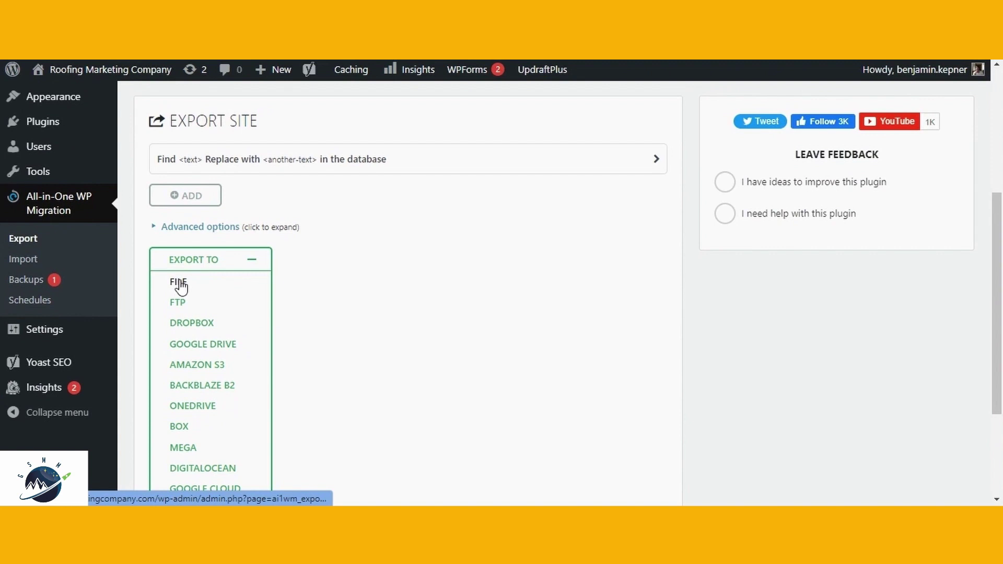
{"action": "left_click", "coordinate": [178, 282]}
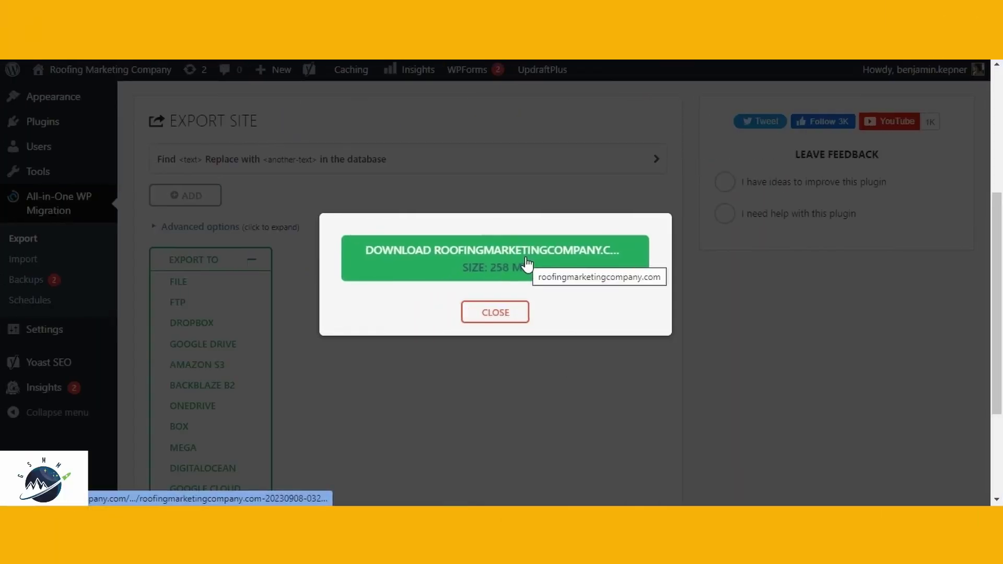
Step: Download the 258 MB export file and close the export dialog
{"action": "left_click", "coordinate": [601, 269]}
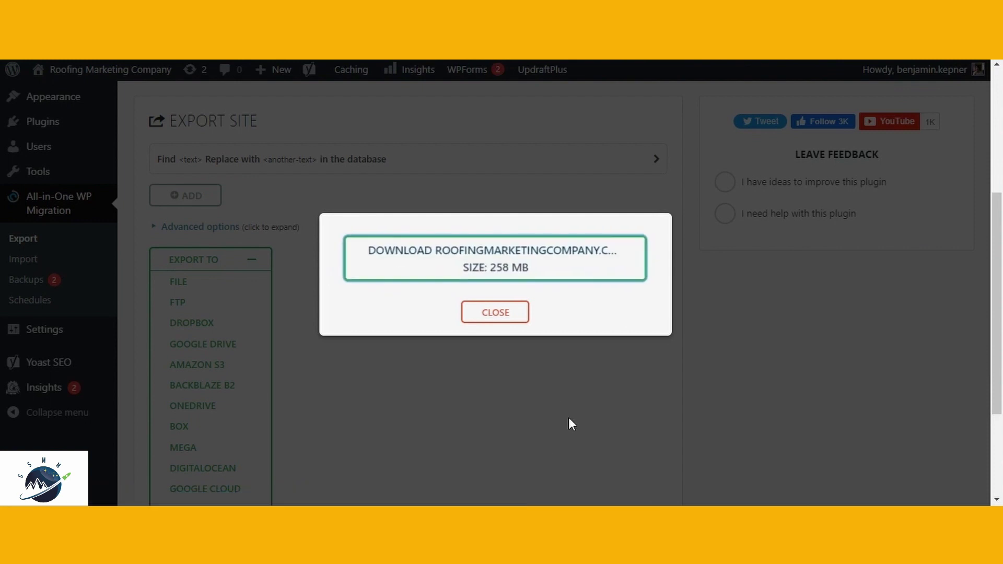
{"action": "left_click", "coordinate": [515, 313]}
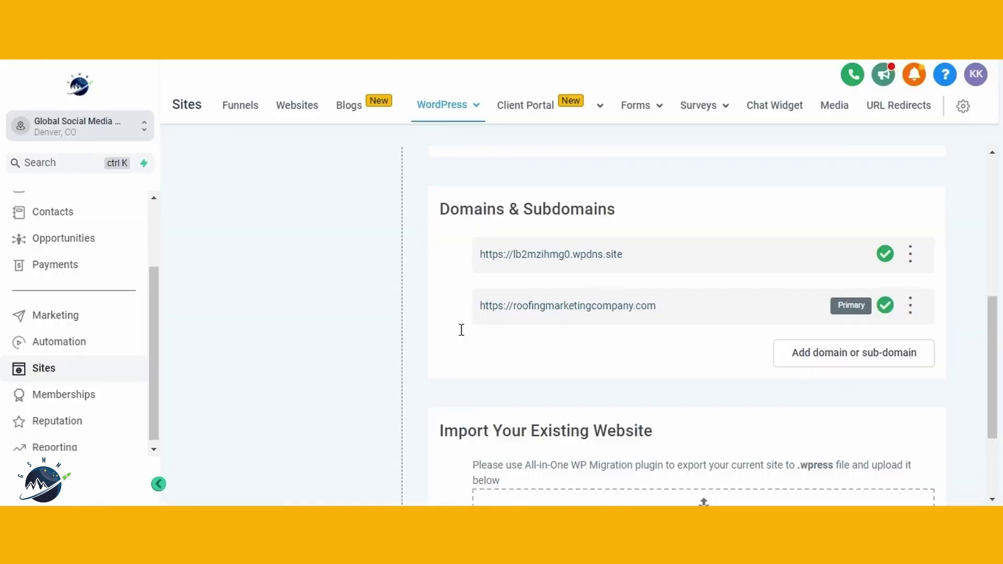
{"action": "scroll", "coordinate": [461, 330], "scroll_direction": "down", "scroll_amount": 2}
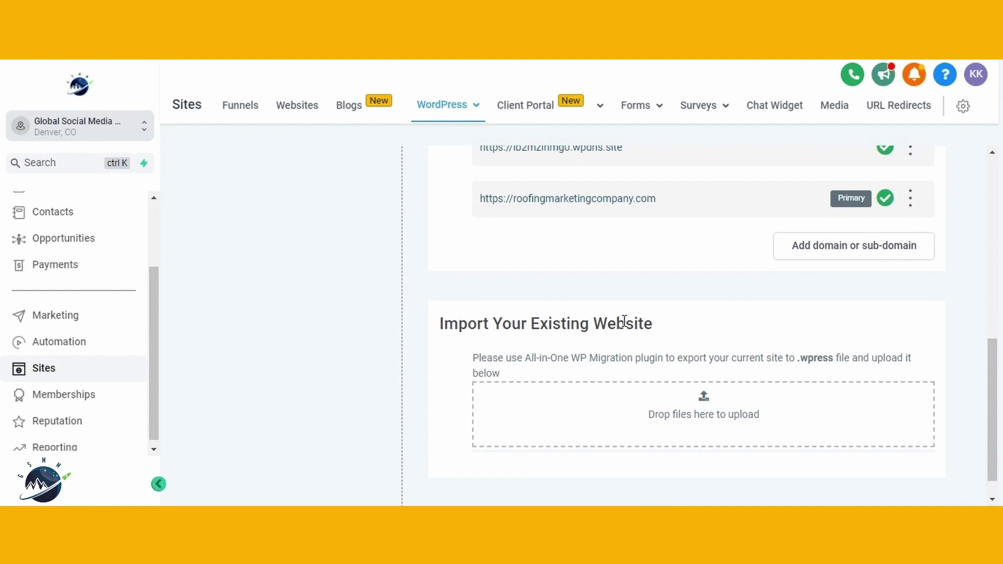
Step: View roofingmarketingcompany.com's DNS Settings: two TXT records and an A record to 104.18.185.50
{"action": "scroll", "coordinate": [624, 321], "scroll_direction": "up", "scroll_amount": 1}
{"action": "left_click", "coordinate": [911, 253]}
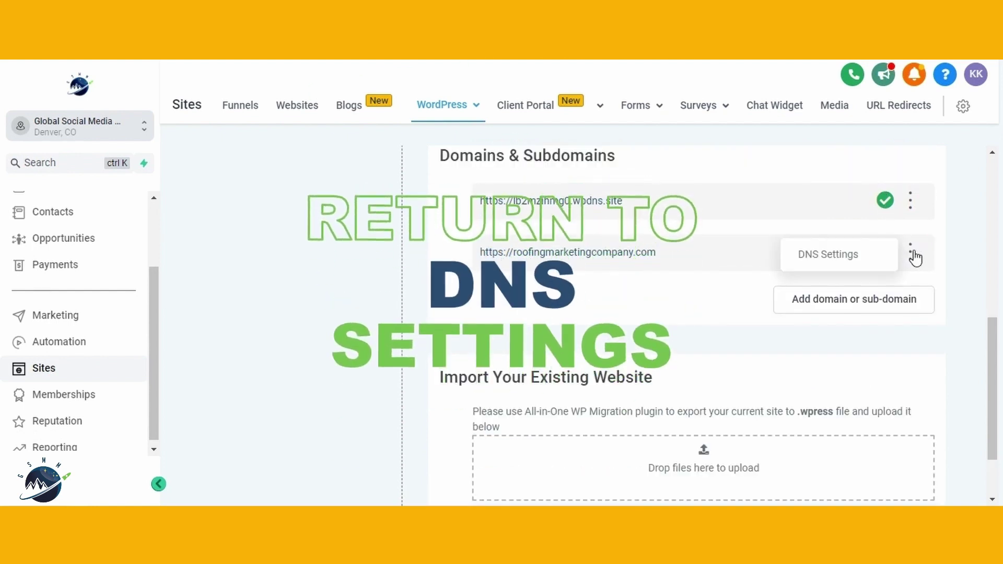
{"action": "left_click", "coordinate": [846, 256]}
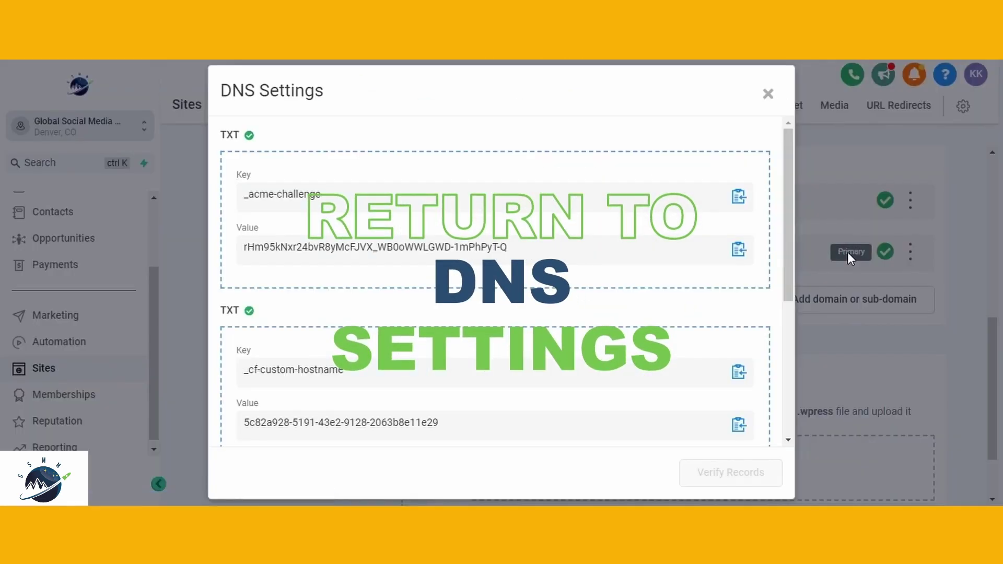
{"action": "scroll", "coordinate": [543, 277], "scroll_direction": "down", "scroll_amount": 5}
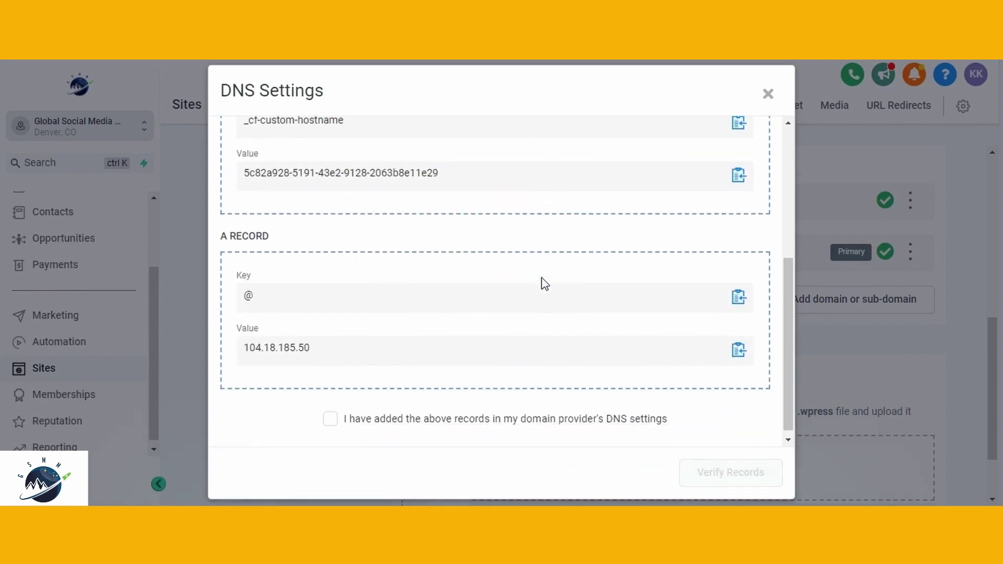
{"action": "scroll", "coordinate": [543, 284], "scroll_direction": "up", "scroll_amount": 5}
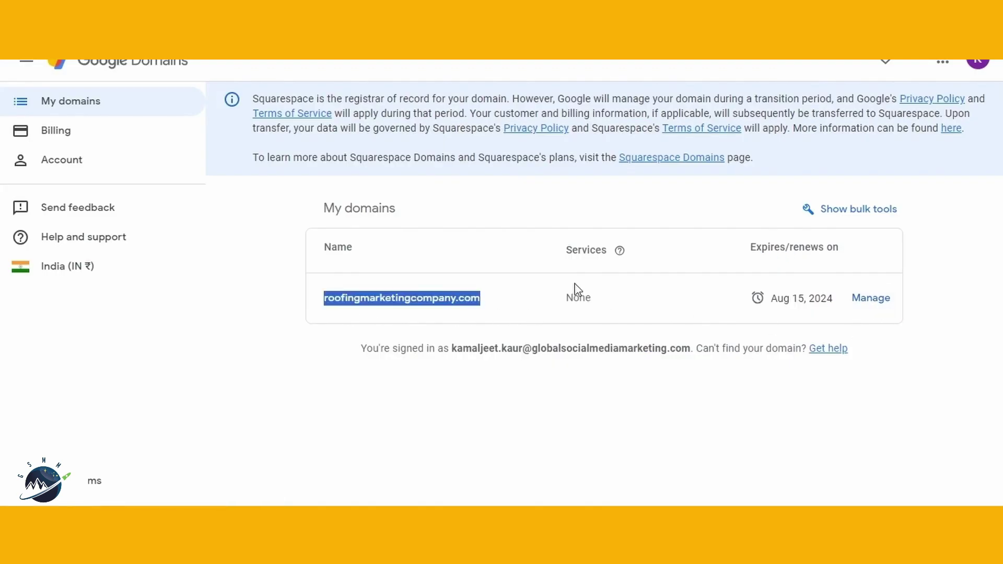
Step: Open roofingmarketingcompany.com's DNS records and add a TXT record _acme-challenge with HighLevel's value
{"action": "left_click", "coordinate": [870, 300]}
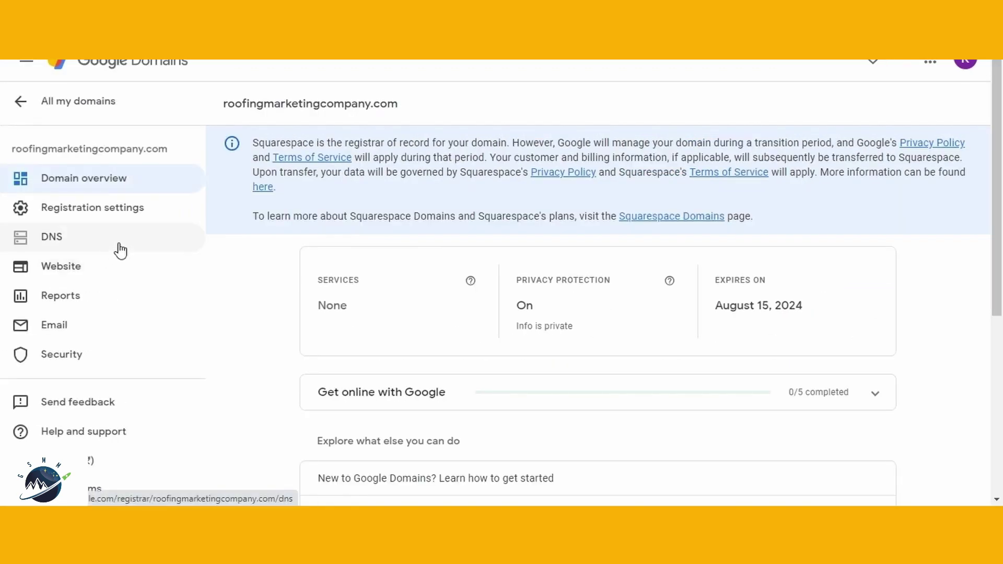
{"action": "left_click", "coordinate": [120, 246]}
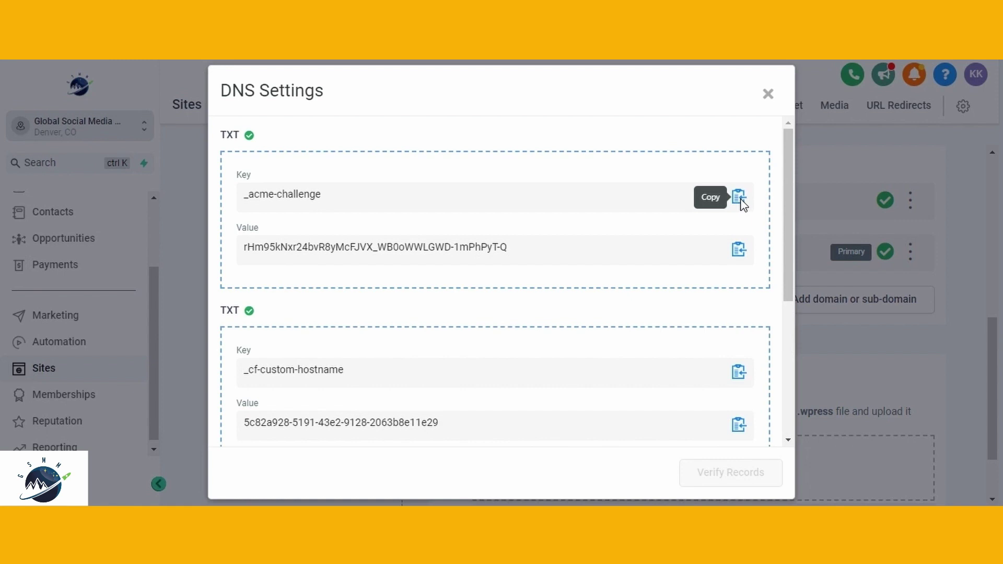
{"action": "left_click", "coordinate": [738, 196]}
{"action": "key", "text": "alt+Tab"}
{"action": "type", "text": "_acme-challenge"}
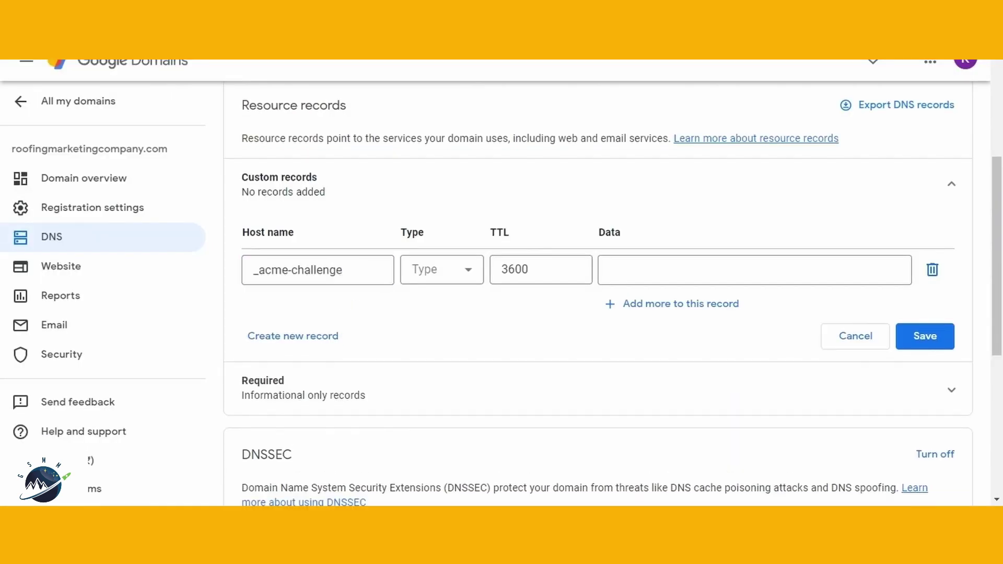
{"action": "key", "text": "alt+Tab"}
{"action": "key", "text": "alt+Tab"}
{"action": "left_click", "coordinate": [441, 270]}
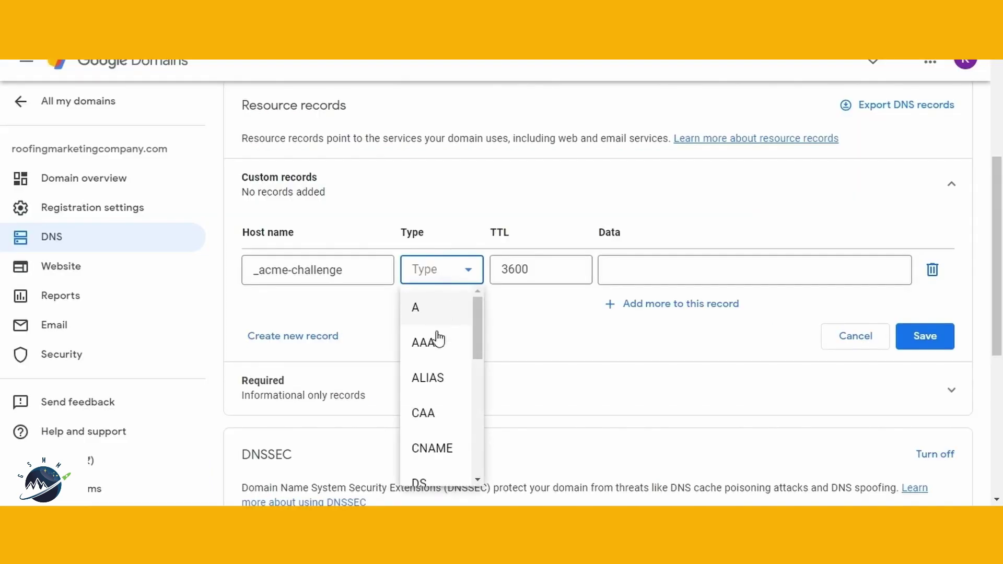
{"action": "scroll", "coordinate": [438, 365], "scroll_direction": "down", "scroll_amount": 5}
{"action": "left_click", "coordinate": [422, 460]}
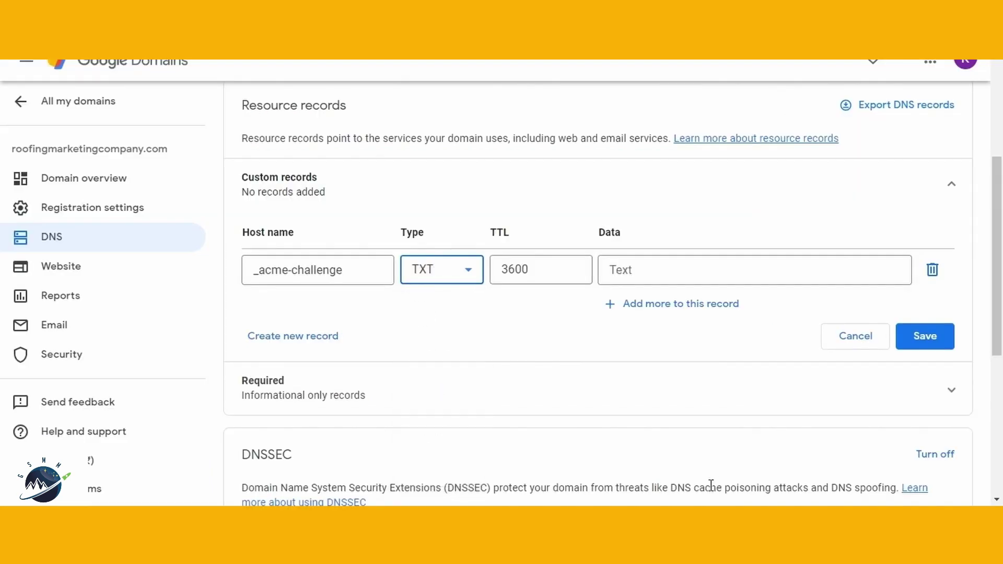
{"action": "key", "text": "alt+Tab"}
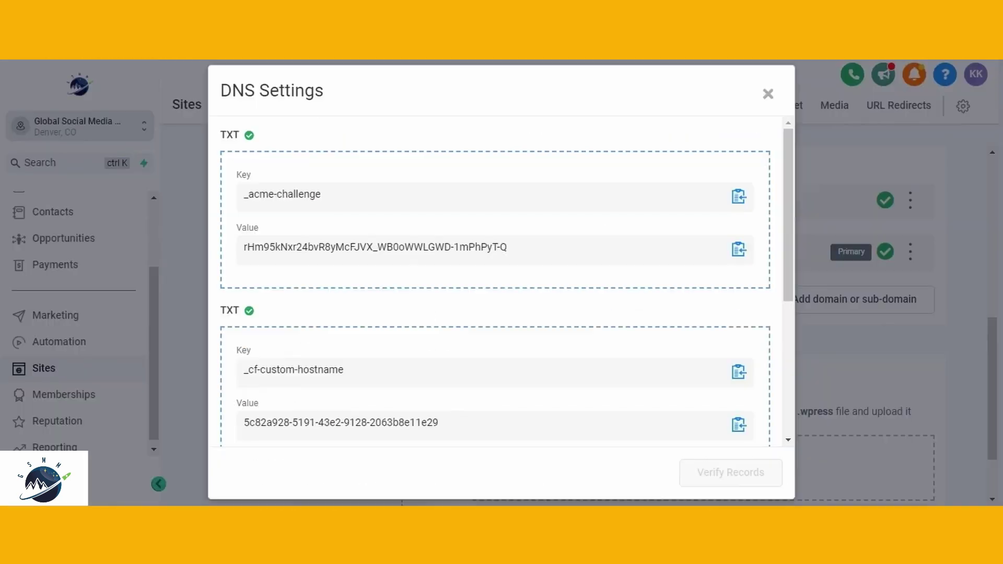
{"action": "left_click", "coordinate": [740, 252]}
{"action": "key", "text": "alt+Tab"}
{"action": "left_click", "coordinate": [620, 271]}
{"action": "key", "text": "ctrl+v"}
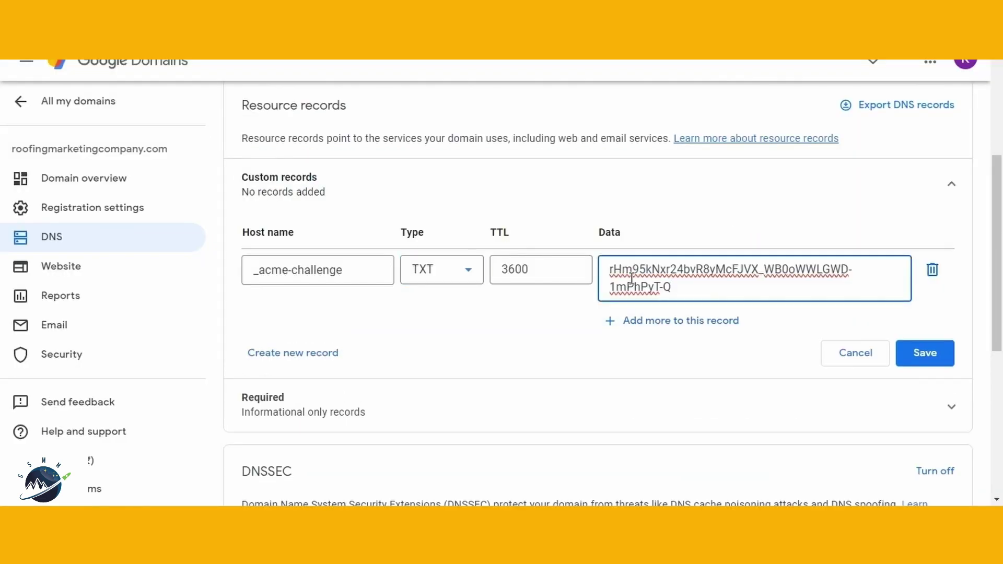
Step: Add a second TXT record with host _cf-custom-hostname holding HighLevel's verification value
{"action": "left_click", "coordinate": [280, 354]}
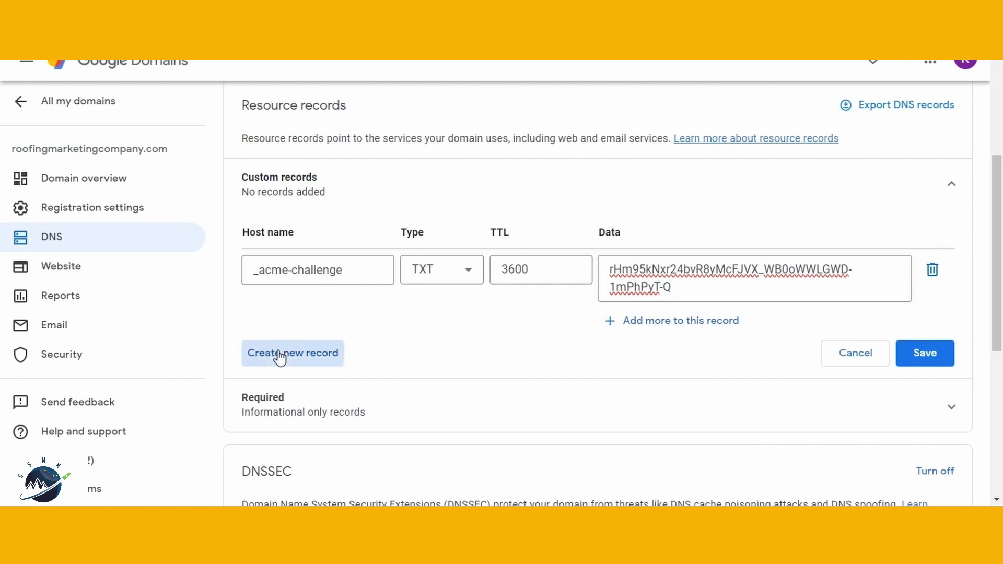
{"action": "key", "text": "alt+Tab"}
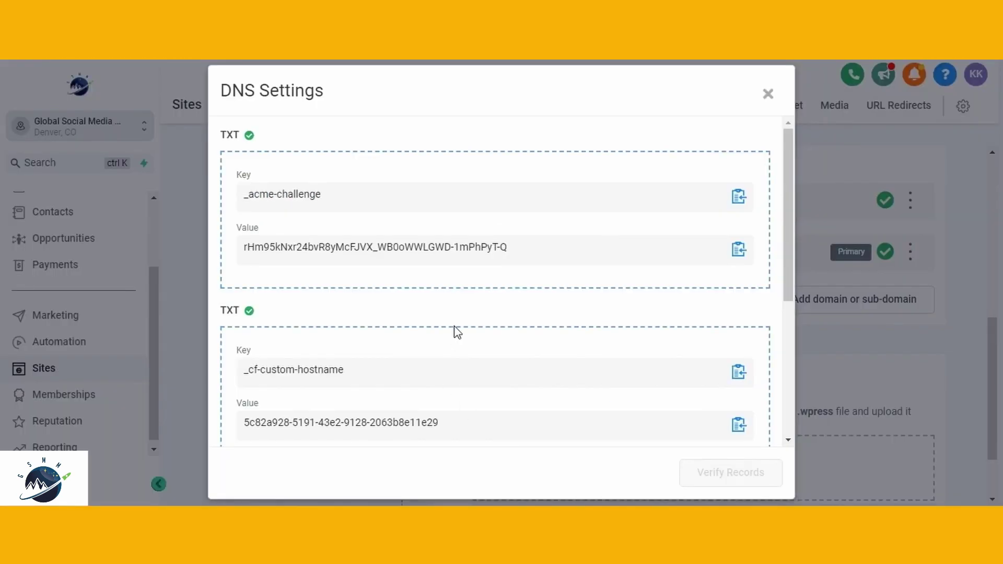
{"action": "scroll", "coordinate": [455, 332], "scroll_direction": "down", "scroll_amount": 3}
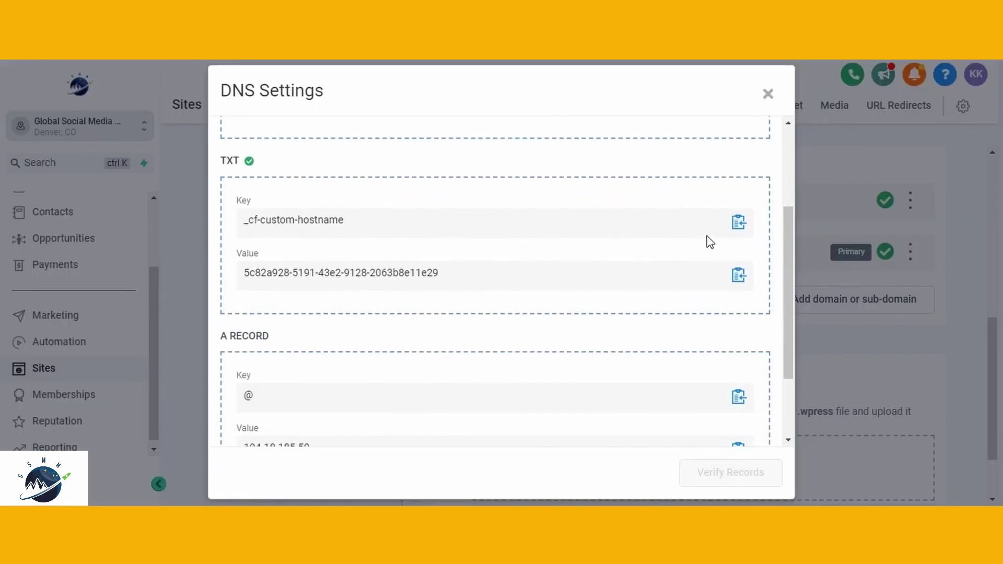
{"action": "left_click", "coordinate": [738, 222]}
{"action": "key", "text": "alt+Tab"}
{"action": "key", "text": "ctrl+v"}
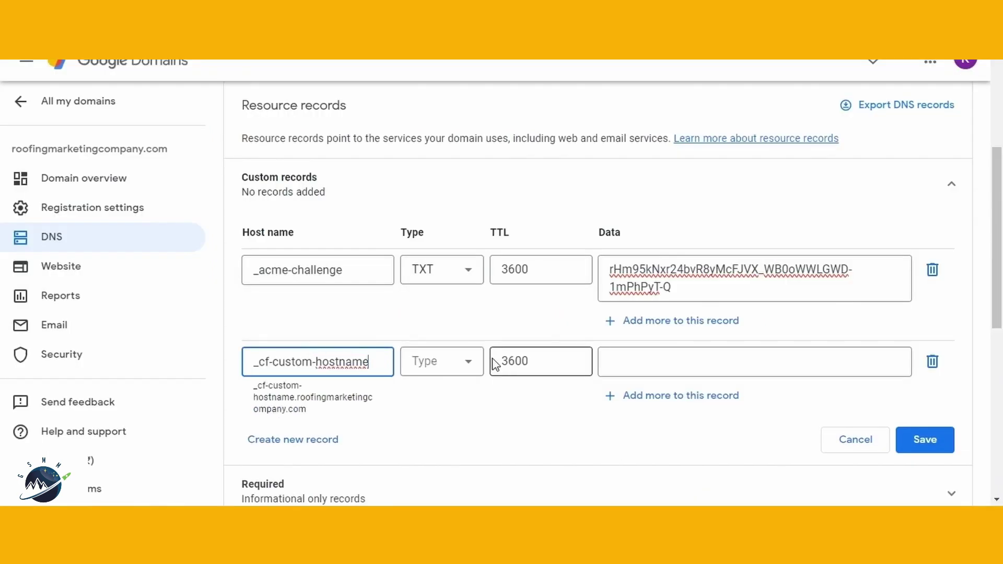
{"action": "left_click", "coordinate": [459, 368]}
{"action": "scroll", "coordinate": [426, 268], "scroll_direction": "down", "scroll_amount": 5}
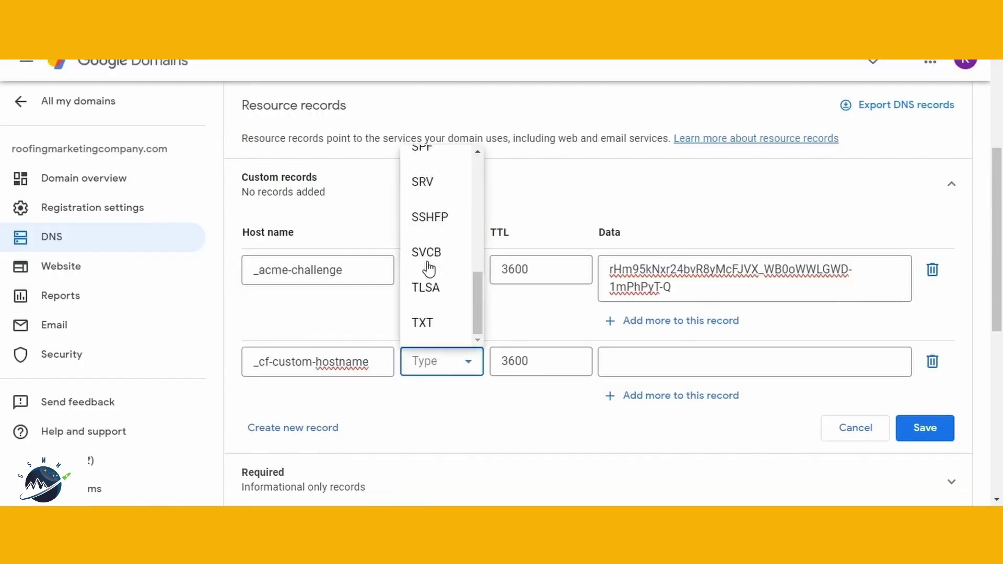
{"action": "left_click", "coordinate": [428, 324]}
{"action": "key", "text": "alt+Tab"}
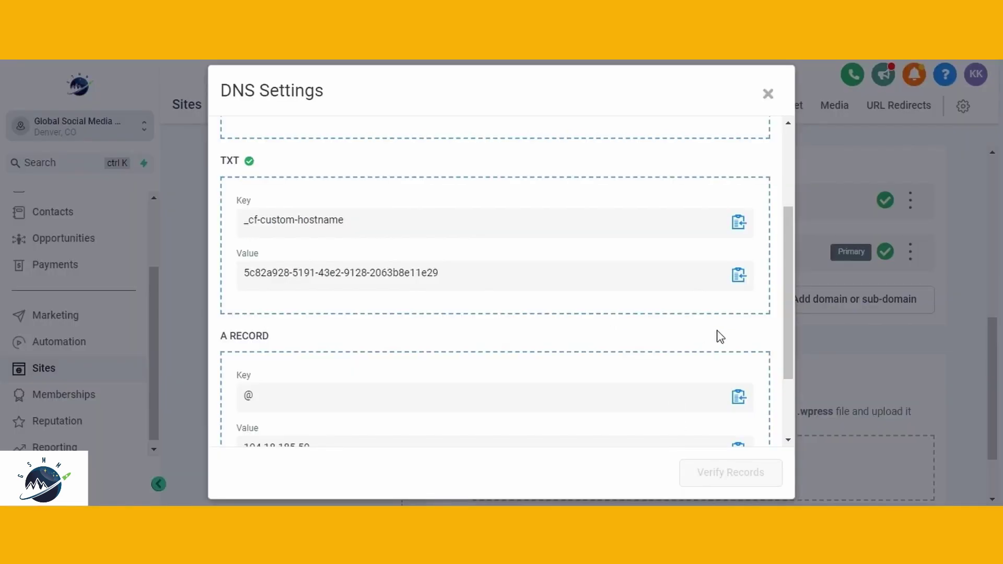
{"action": "left_click", "coordinate": [738, 276]}
{"action": "key", "text": "alt+Tab"}
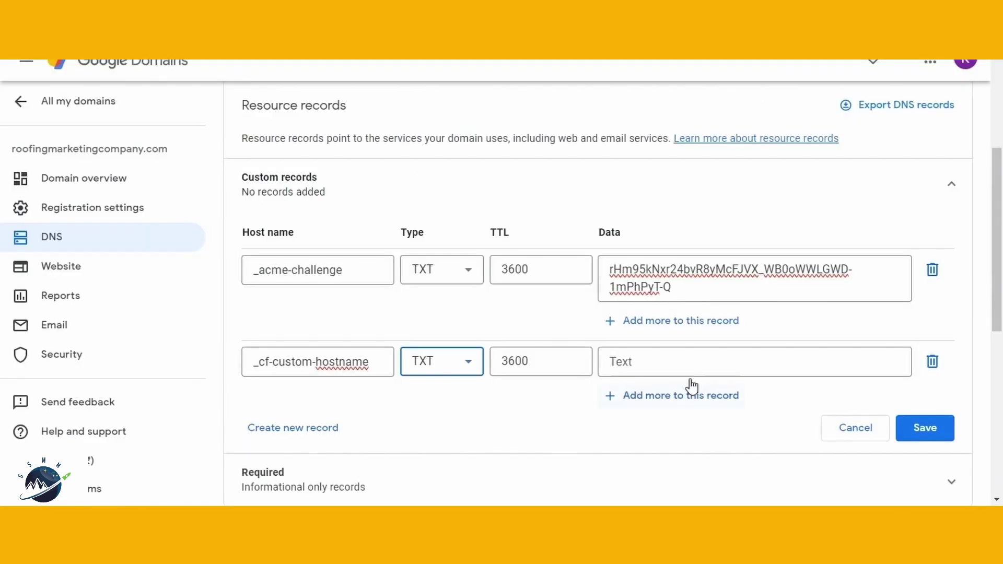
{"action": "left_click", "coordinate": [659, 361]}
{"action": "key", "text": "ctrl+v"}
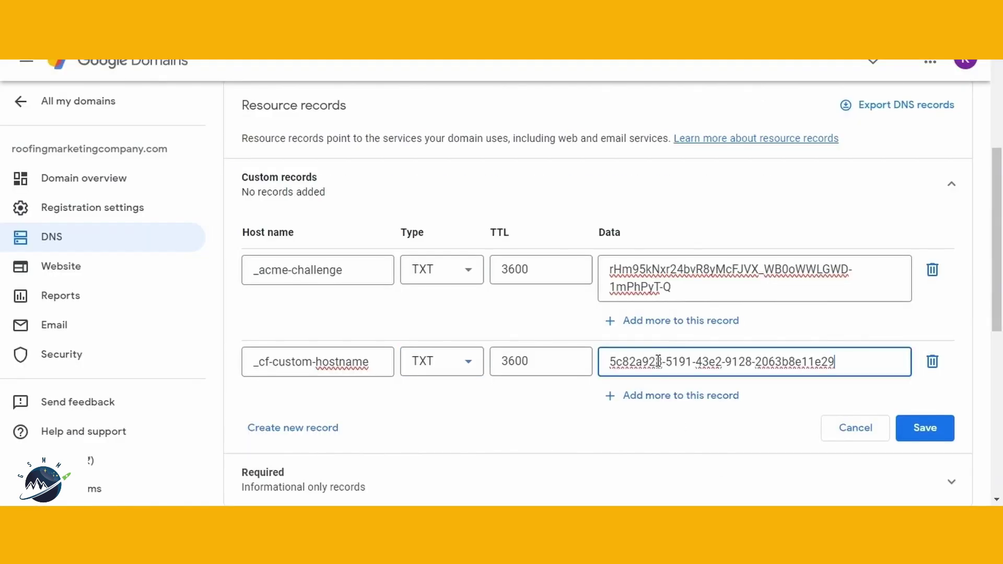
Step: Add a third record of type A with host @ and data 104.18.185.50
{"action": "left_click", "coordinate": [281, 428]}
{"action": "scroll", "coordinate": [575, 428], "scroll_direction": "down", "scroll_amount": 3}
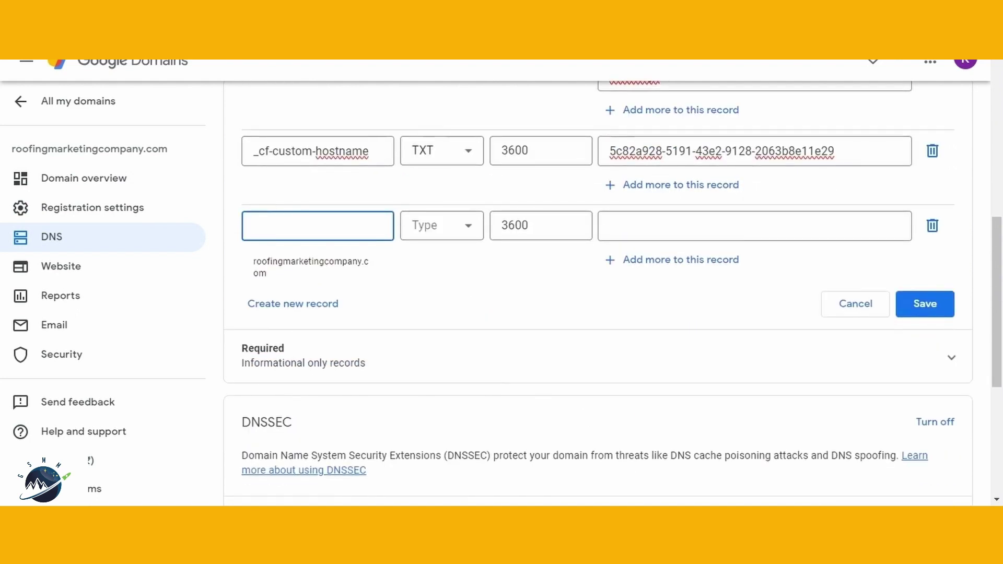
{"action": "key", "text": "alt+Tab"}
{"action": "left_click", "coordinate": [739, 298]}
{"action": "key", "text": "alt+Tab"}
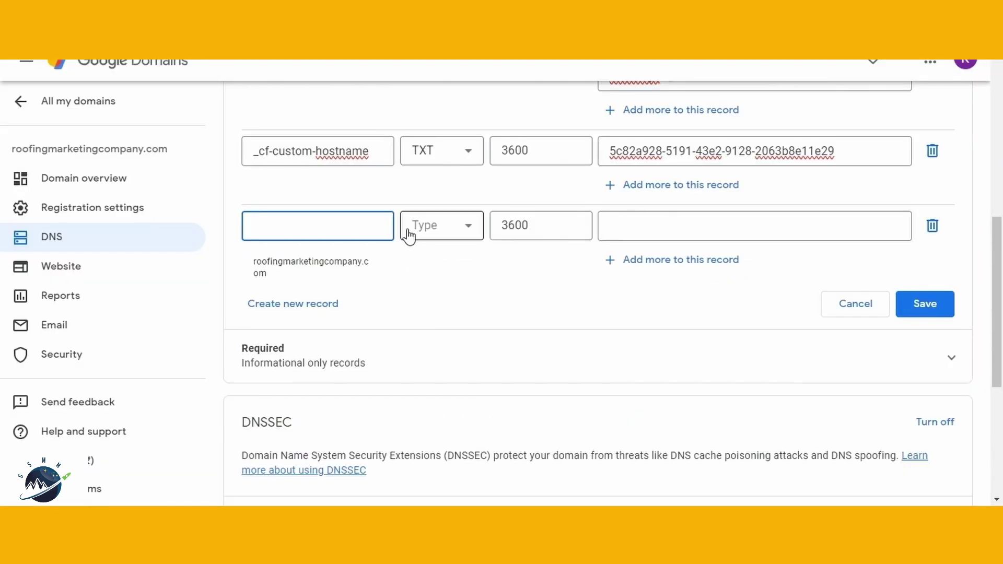
{"action": "key", "text": "ctrl+v"}
{"action": "left_click", "coordinate": [442, 228]}
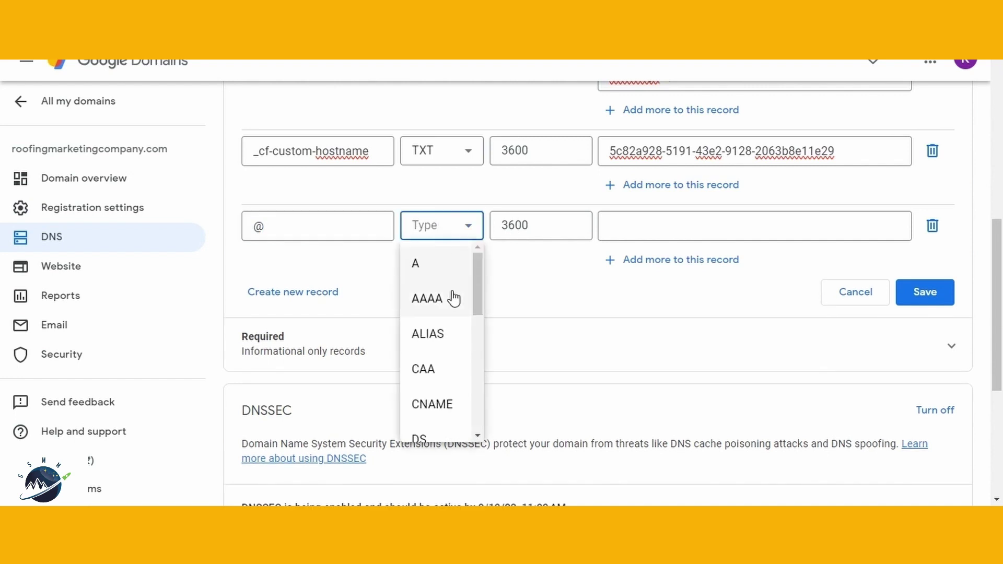
{"action": "left_click", "coordinate": [450, 274]}
{"action": "key", "text": "alt+Tab"}
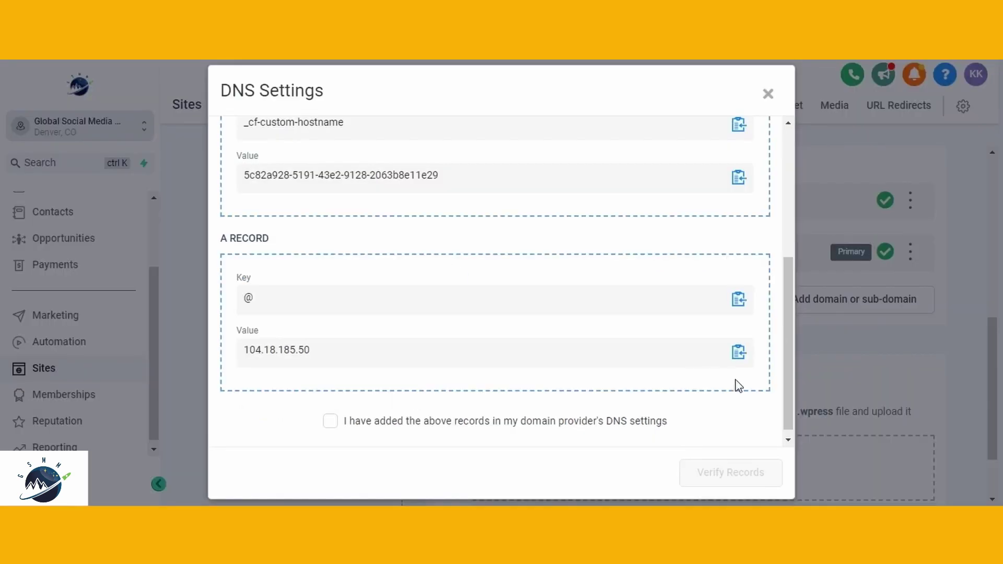
{"action": "left_click", "coordinate": [738, 352]}
{"action": "key", "text": "alt+Tab"}
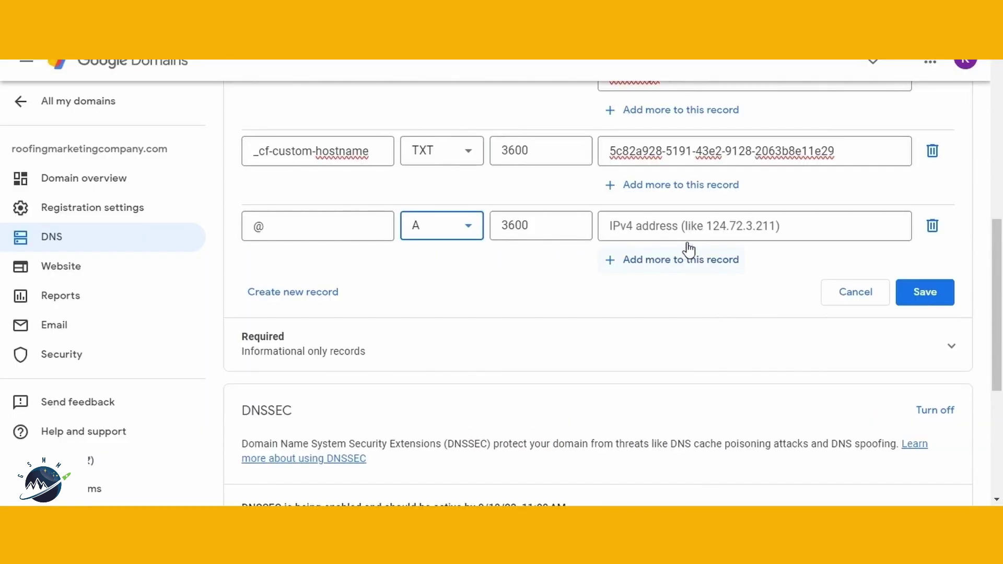
{"action": "left_click", "coordinate": [688, 227]}
{"action": "key", "text": "ctrl+v"}
Step: Clear the @ host name so the A record uses the root domain, then save all three records
{"action": "scroll", "coordinate": [741, 328], "scroll_direction": "up", "scroll_amount": 3}
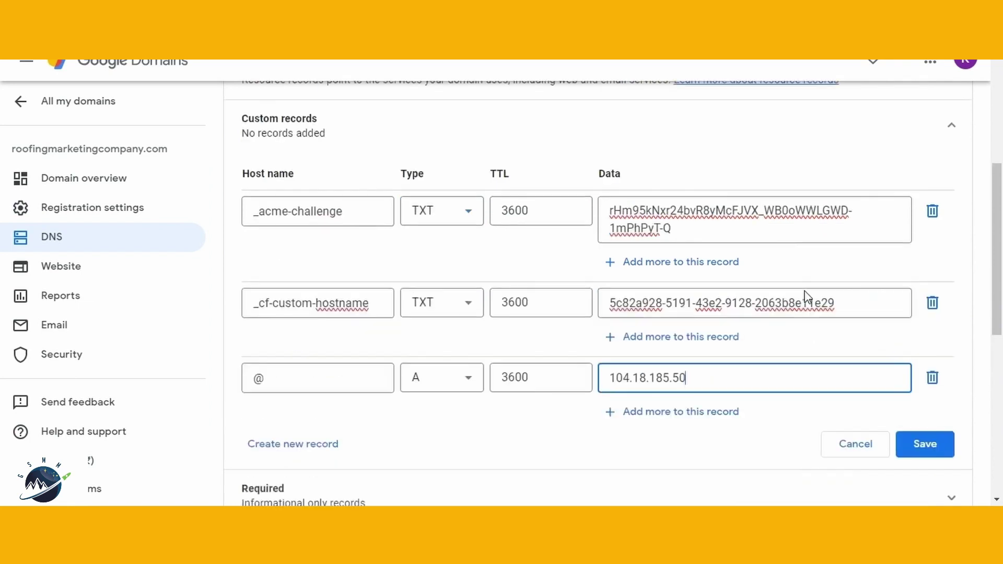
{"action": "scroll", "coordinate": [831, 308], "scroll_direction": "down", "scroll_amount": 2}
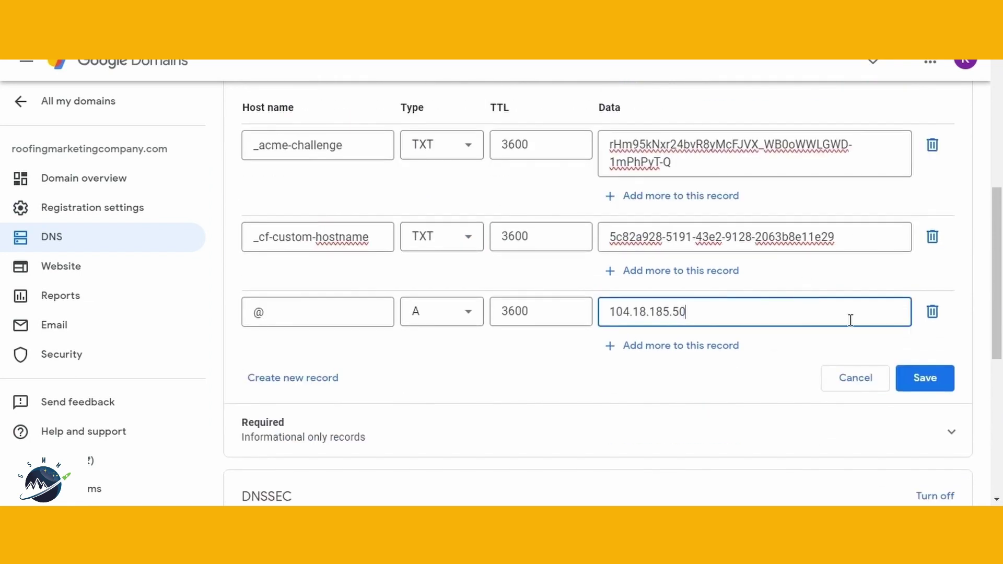
{"action": "left_click", "coordinate": [924, 378]}
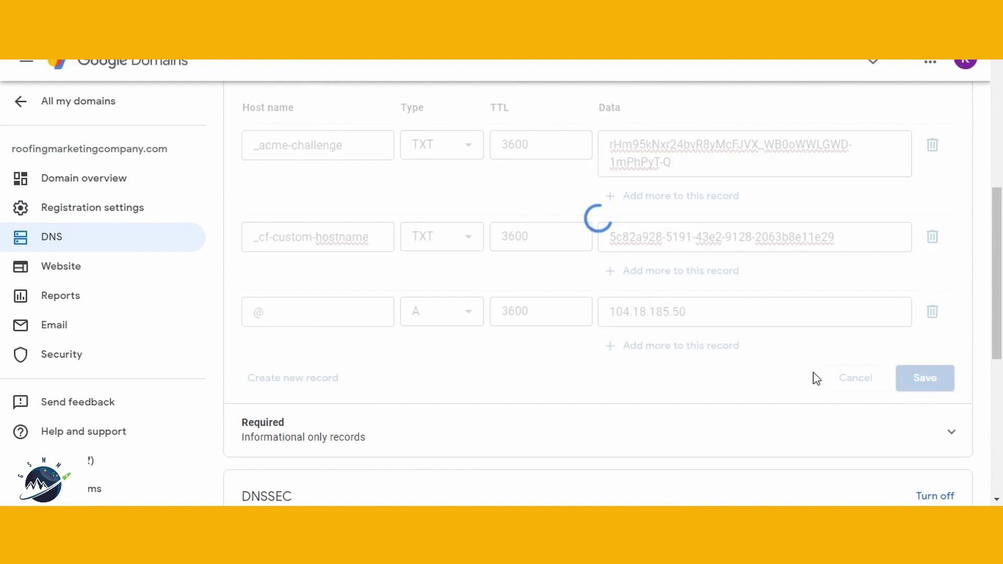
{"action": "left_click", "coordinate": [288, 316]}
{"action": "key", "text": "BackSpace"}
{"action": "scroll", "coordinate": [919, 345], "scroll_direction": "down", "scroll_amount": 1}
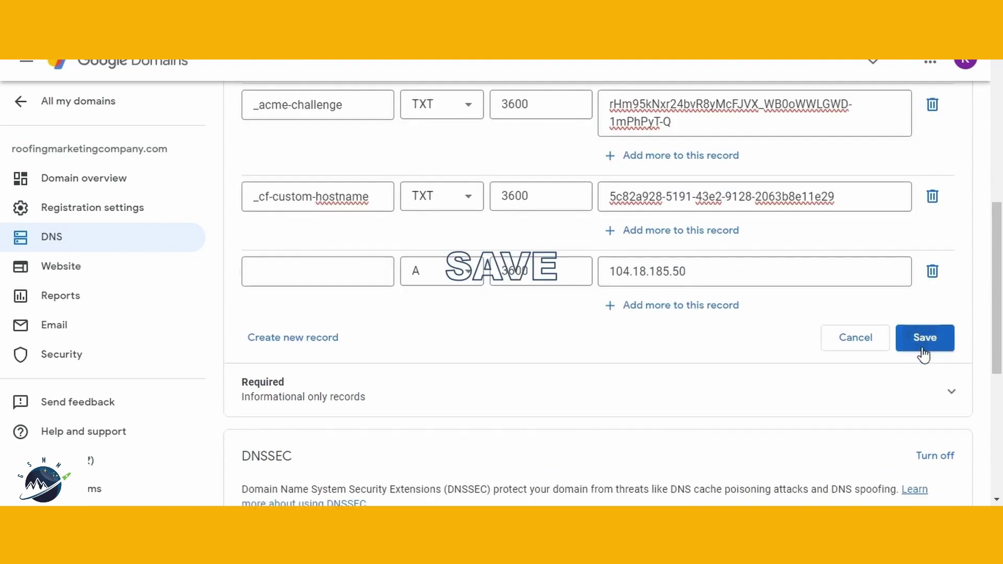
{"action": "left_click", "coordinate": [923, 342]}
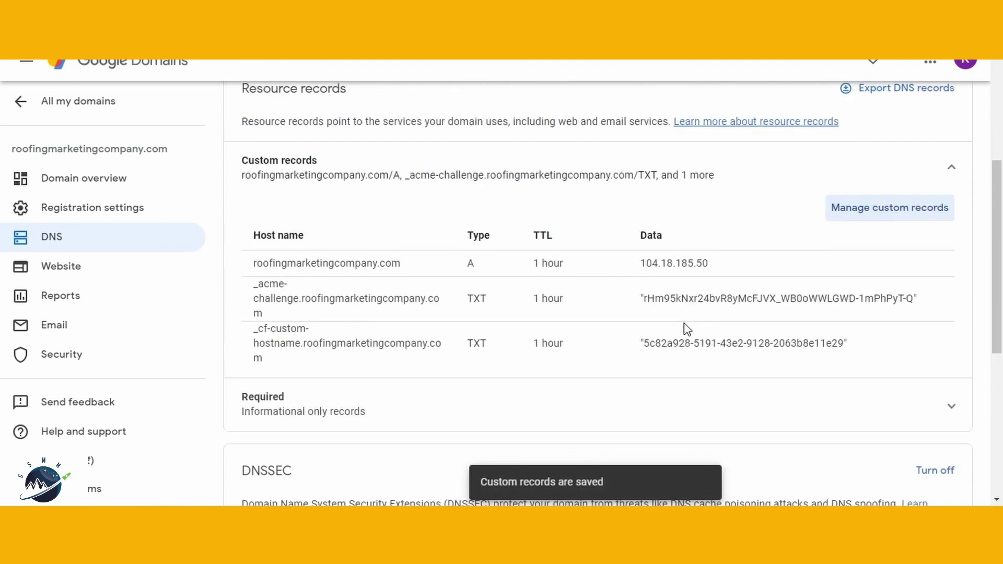
{"action": "scroll", "coordinate": [687, 329], "scroll_direction": "down", "scroll_amount": 6}
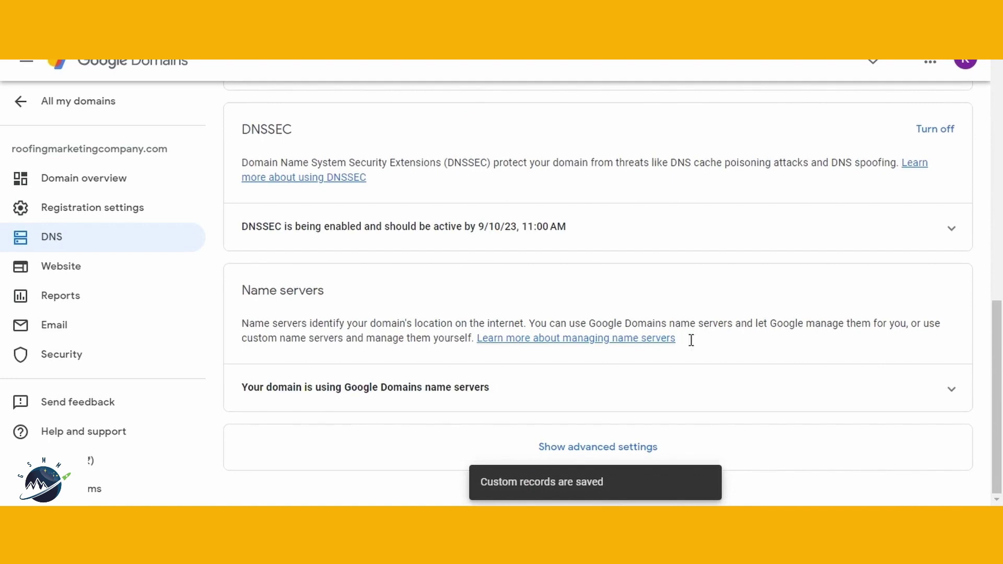
{"action": "mouse_move", "coordinate": [677, 520]}
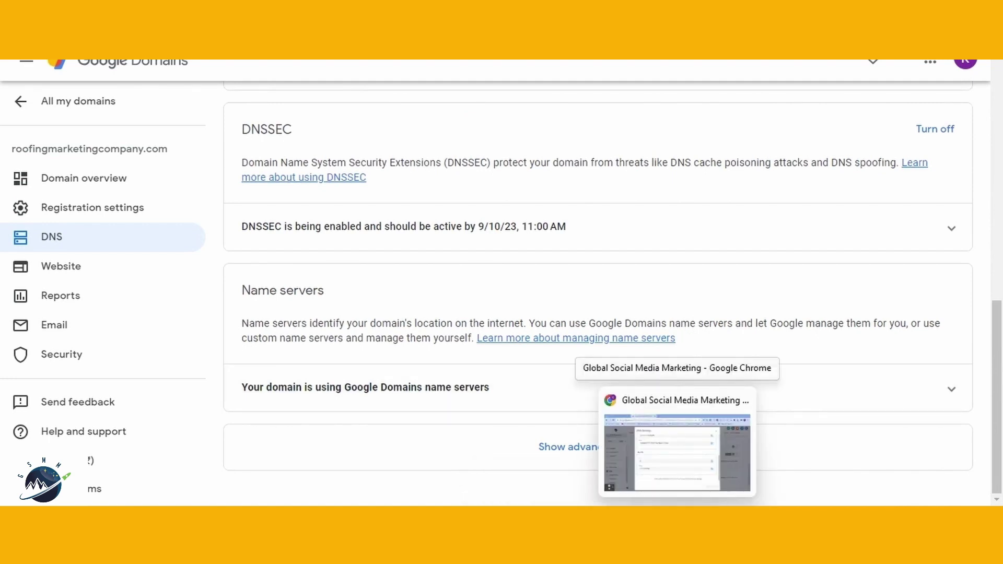
Step: Tick 'I have added the above records', run Verify Records until the domain is detected, then close DNS Settings
{"action": "left_click", "coordinate": [676, 452]}
{"action": "scroll", "coordinate": [640, 324], "scroll_direction": "down", "scroll_amount": 1}
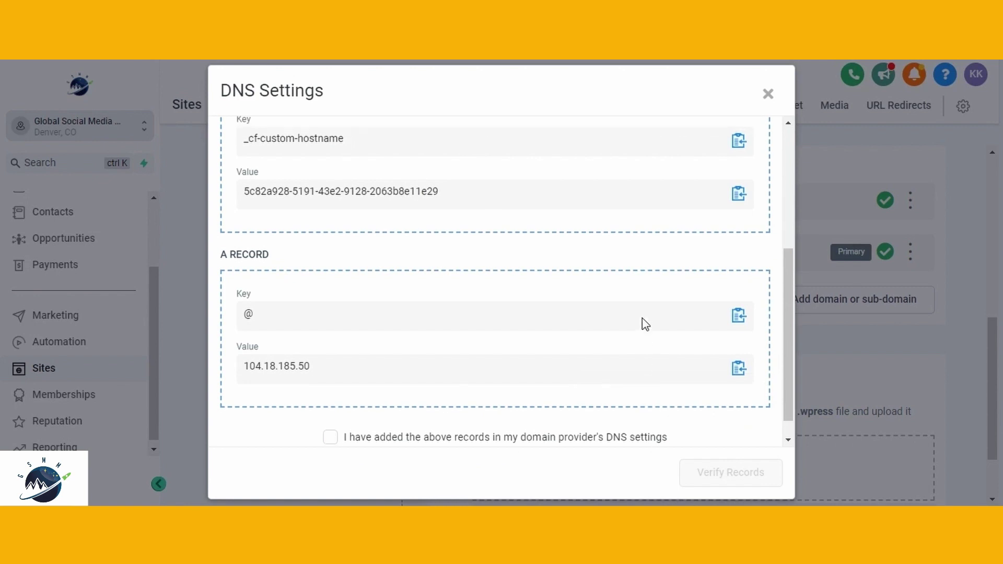
{"action": "left_click", "coordinate": [332, 415]}
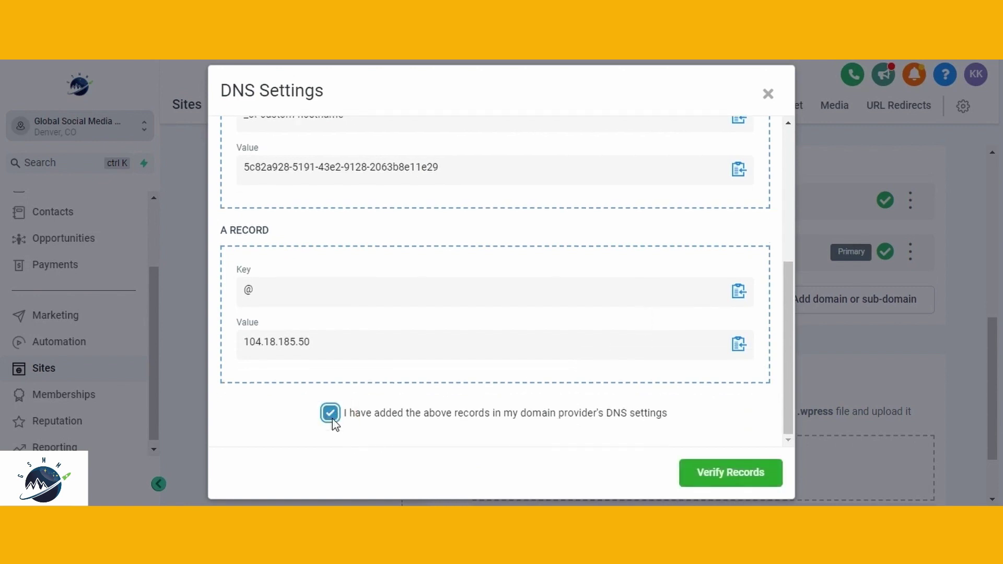
{"action": "left_click", "coordinate": [714, 471]}
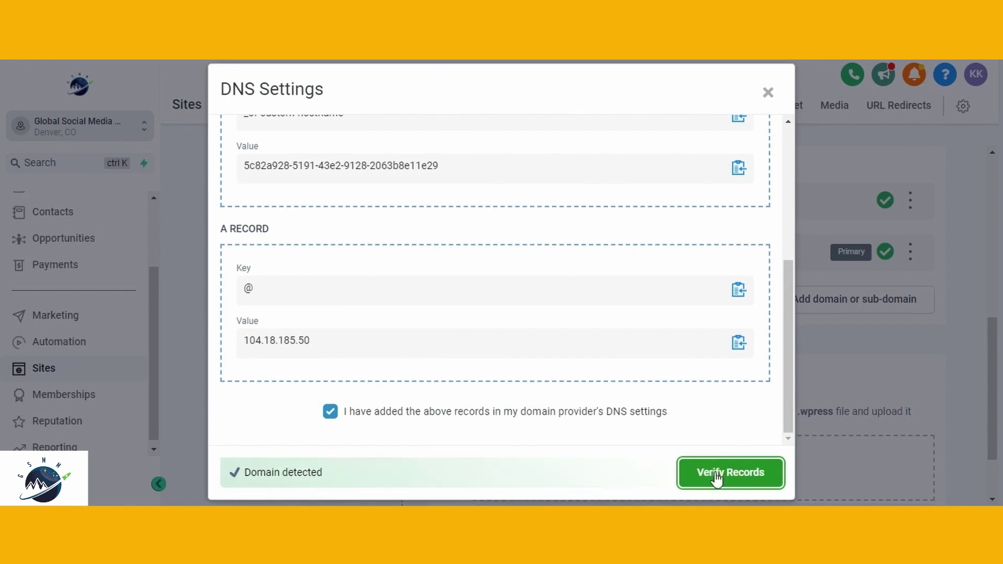
{"action": "left_click", "coordinate": [242, 477]}
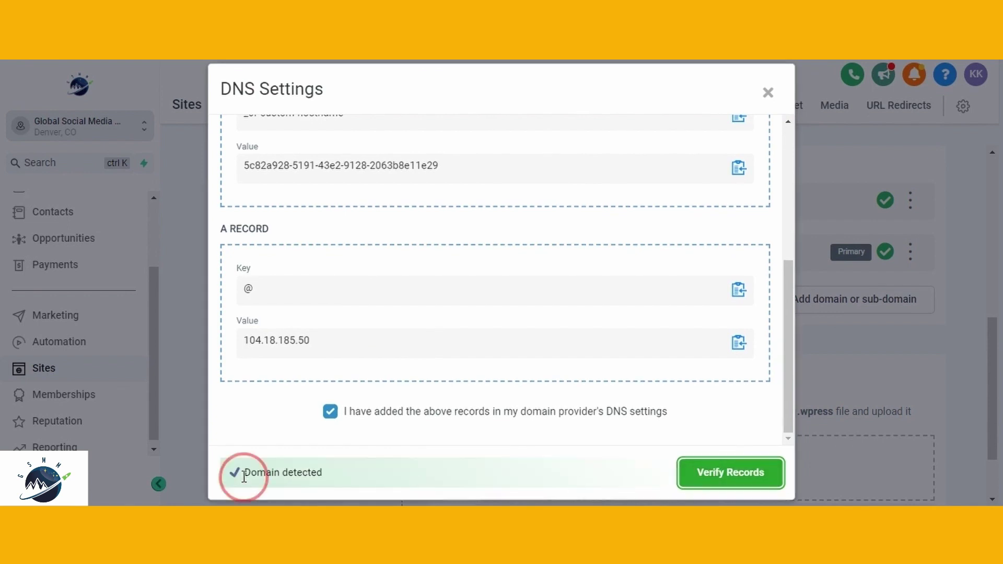
{"action": "left_click", "coordinate": [345, 485]}
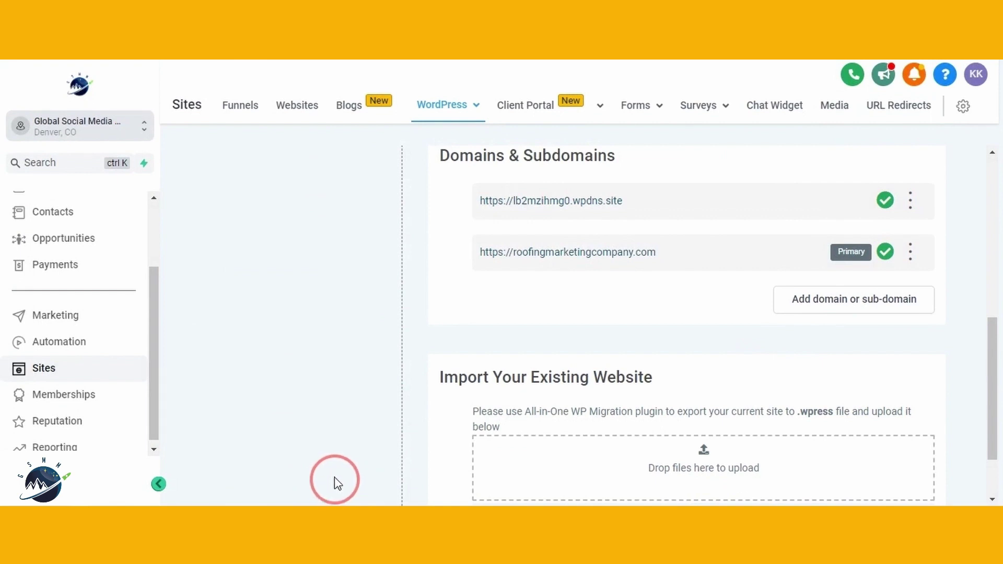
{"action": "scroll", "coordinate": [512, 387], "scroll_direction": "down", "scroll_amount": 2}
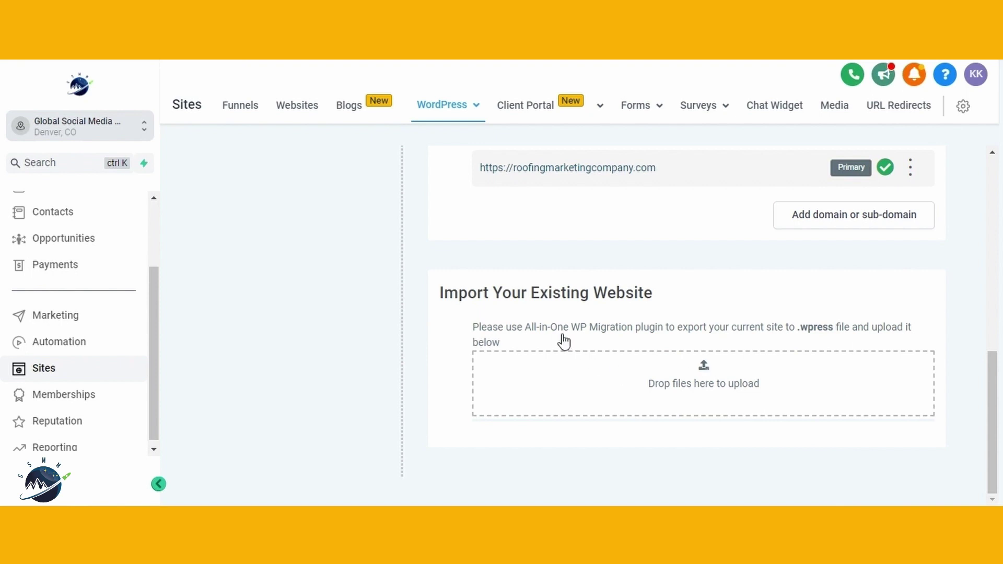
{"action": "left_click", "coordinate": [704, 372]}
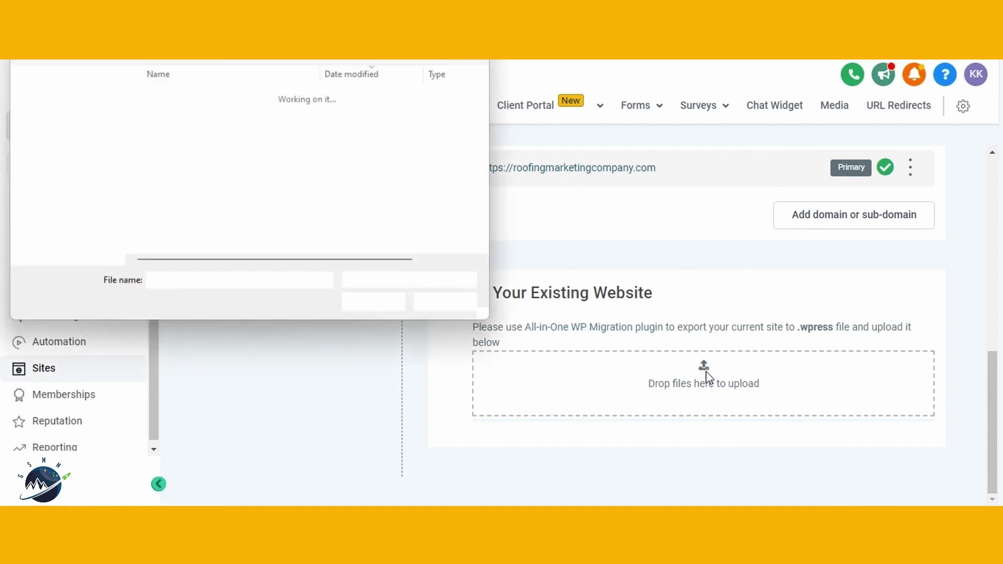
{"action": "left_click", "coordinate": [324, 120]}
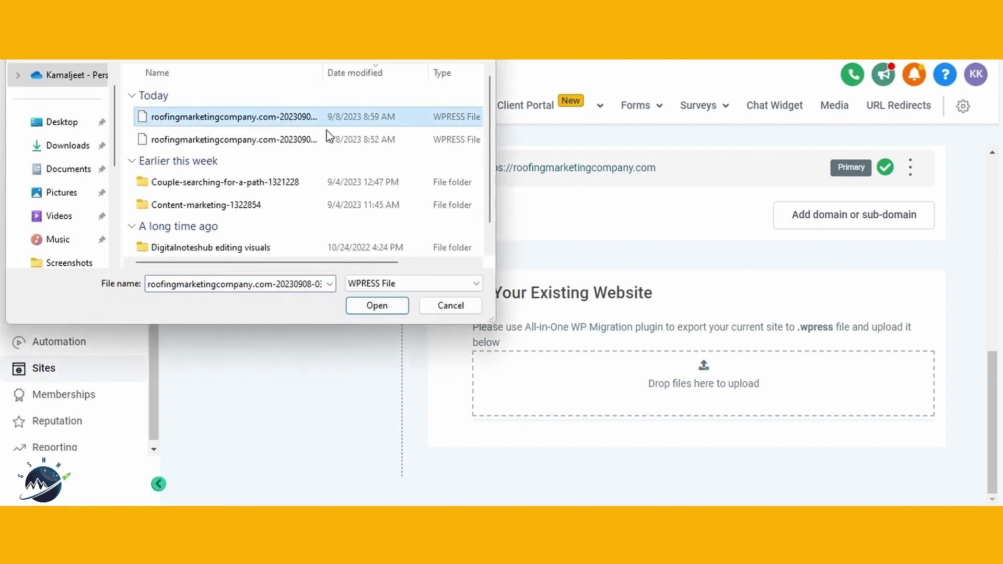
{"action": "left_click", "coordinate": [376, 306]}
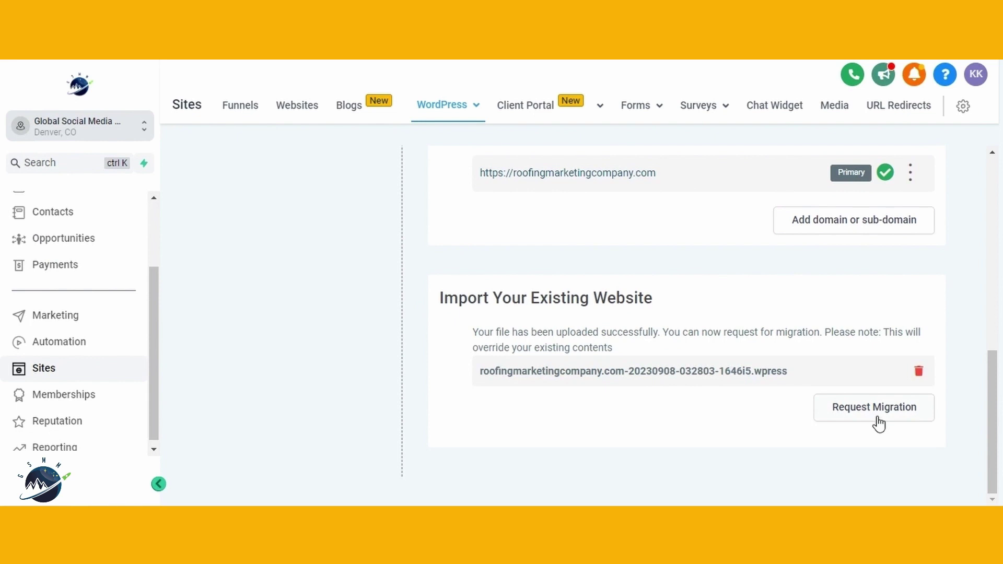
Step: Request migration of the uploaded .wpress site and wait for the success message
{"action": "left_click", "coordinate": [878, 421]}
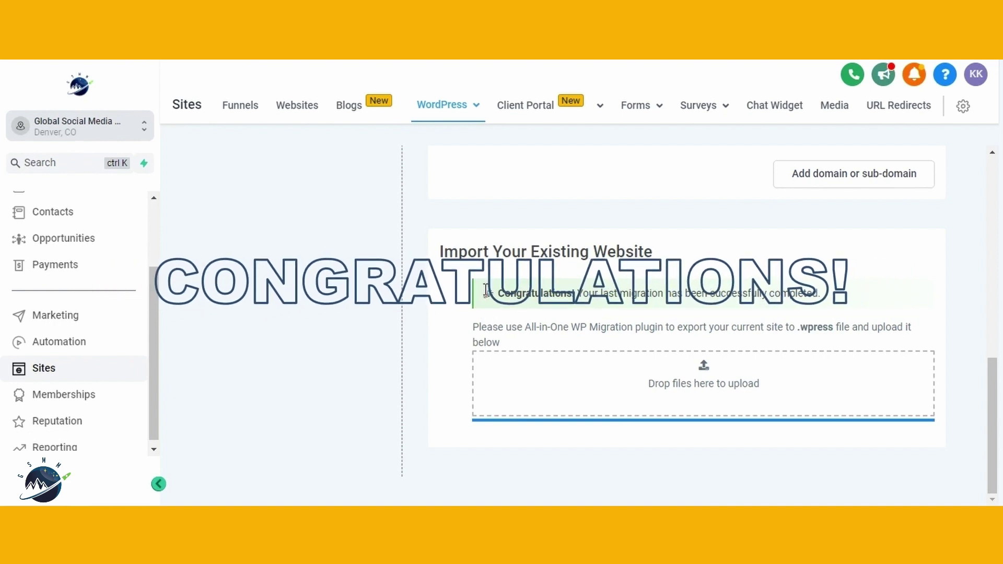
Step: Scroll through the live migrated Roofing Marketing Company site, then close its tab to return to HighLevel
{"action": "scroll", "coordinate": [609, 348], "scroll_direction": "up", "scroll_amount": 10}
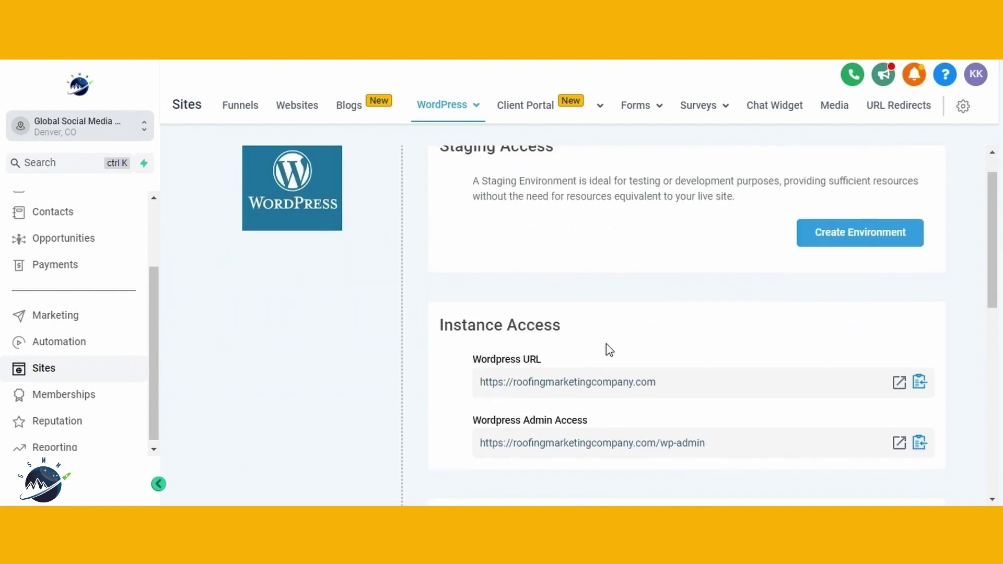
{"action": "scroll", "coordinate": [616, 342], "scroll_direction": "down", "scroll_amount": 1}
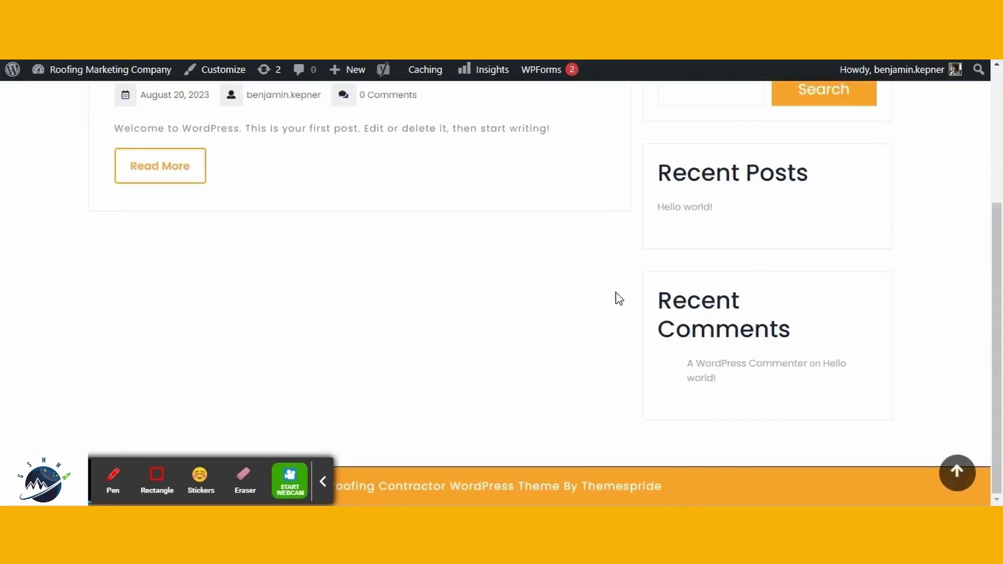
{"action": "scroll", "coordinate": [617, 297], "scroll_direction": "up", "scroll_amount": 4}
{"action": "key", "text": "ctrl+w"}
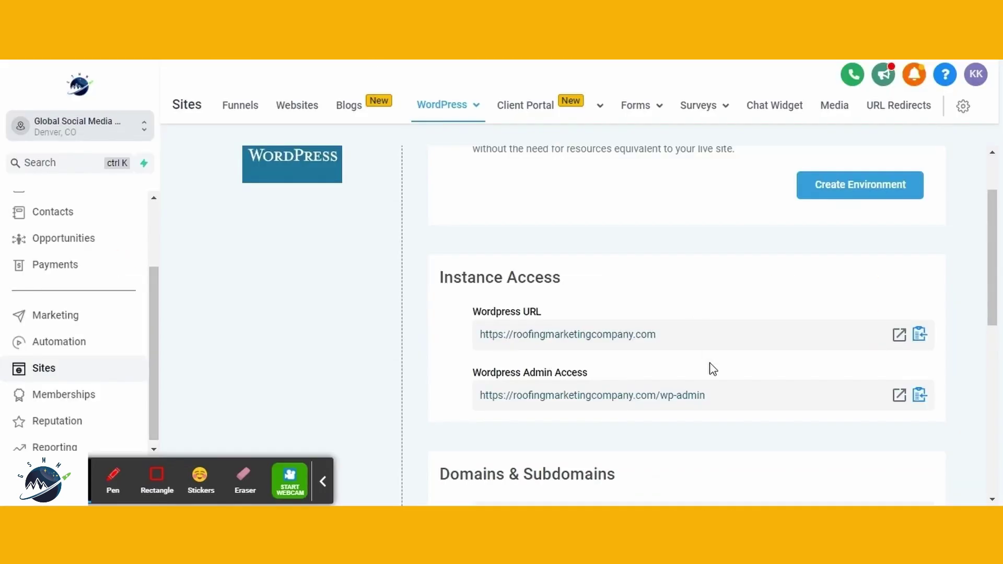